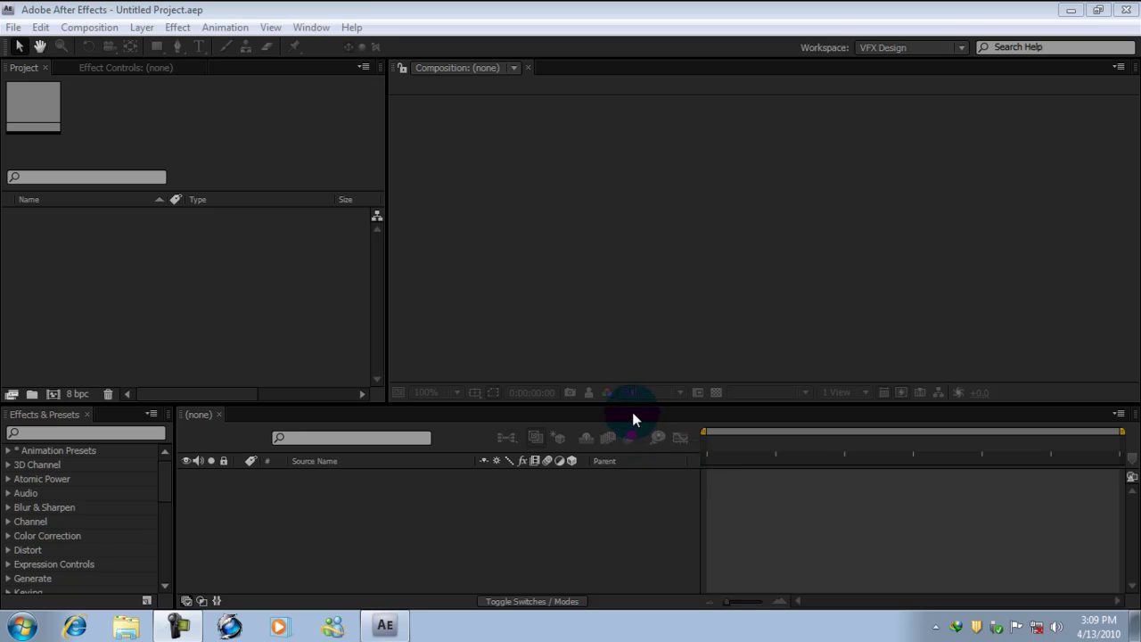
drag(631, 403, 634, 377)
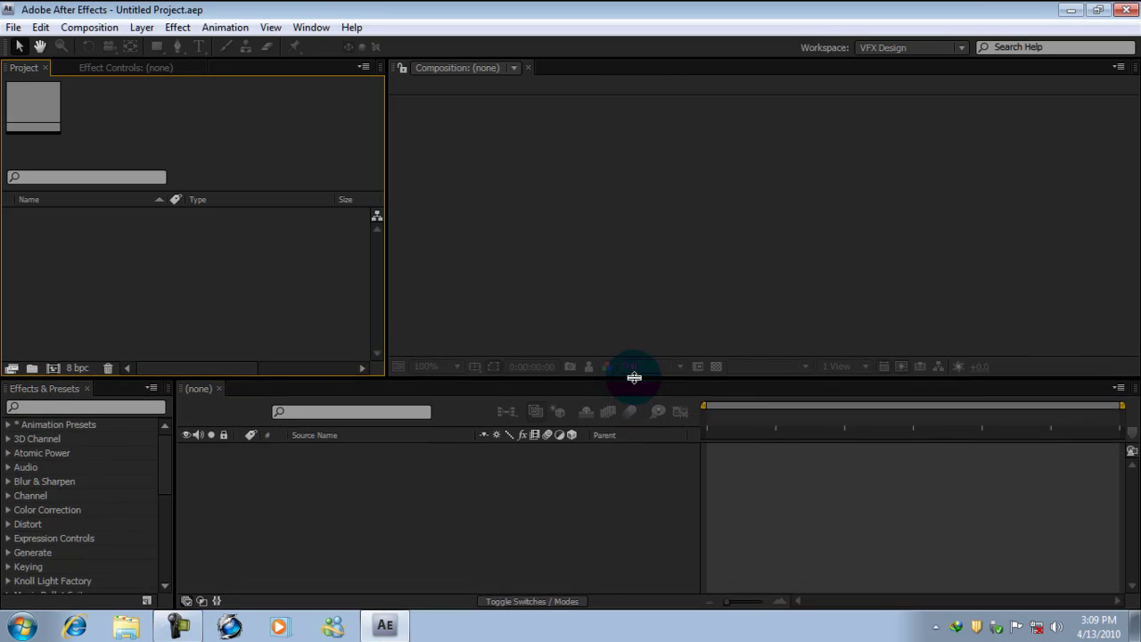
click(548, 469)
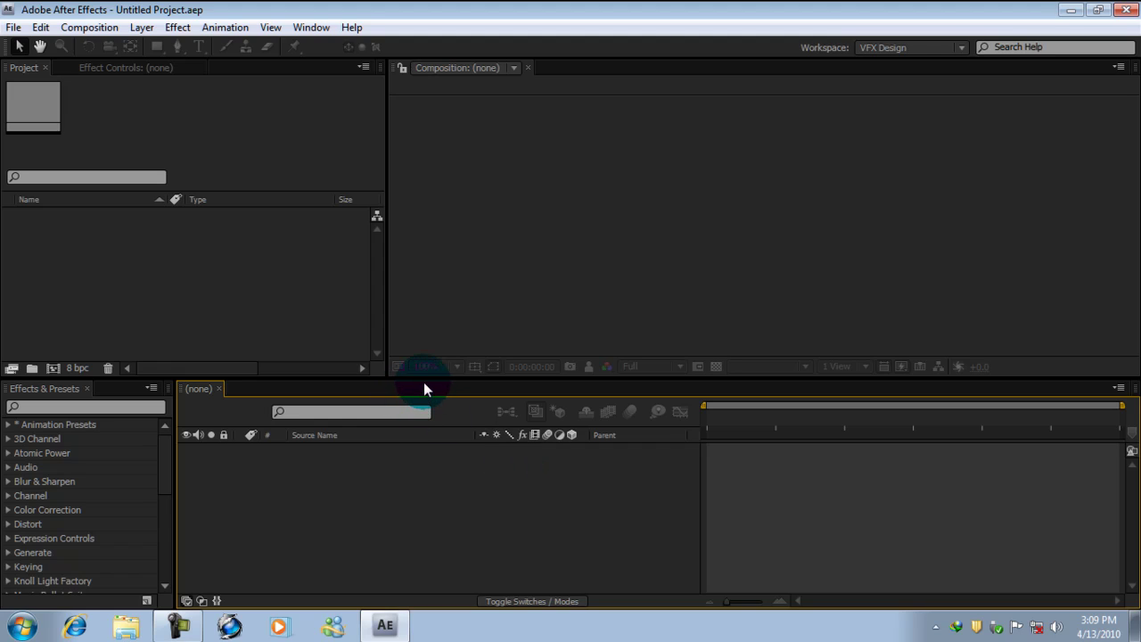
drag(423, 380, 423, 391)
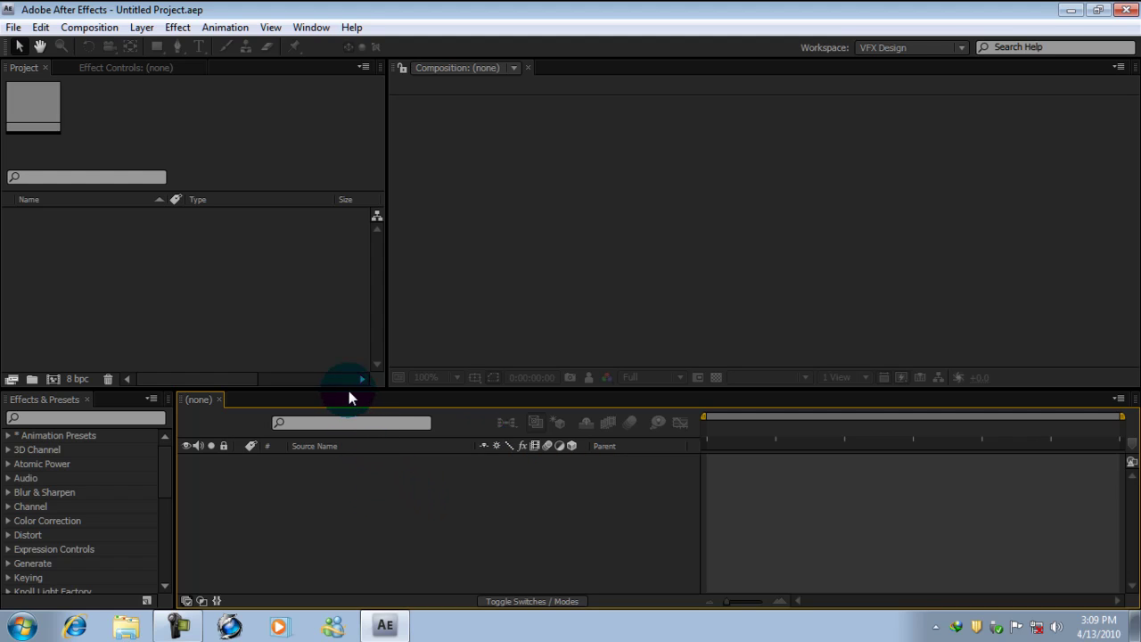
drag(347, 387, 344, 377)
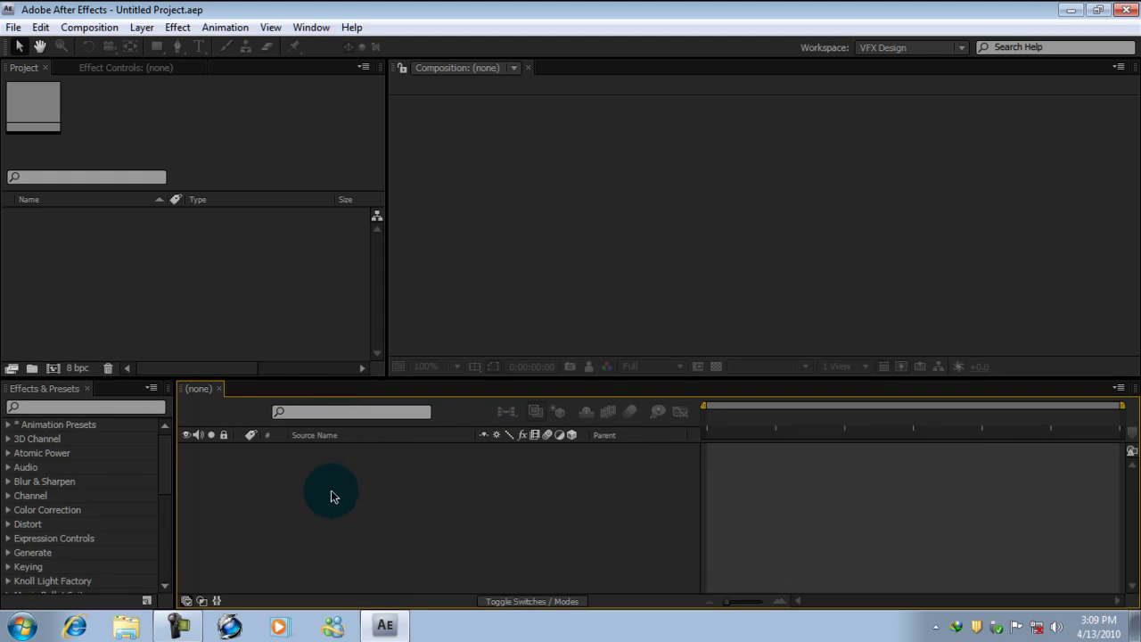
Create a 720 x 480 composition named Comp 1 with square pixels, 29.97 frames per second and a 10-second duration.
key(ctrl+n)
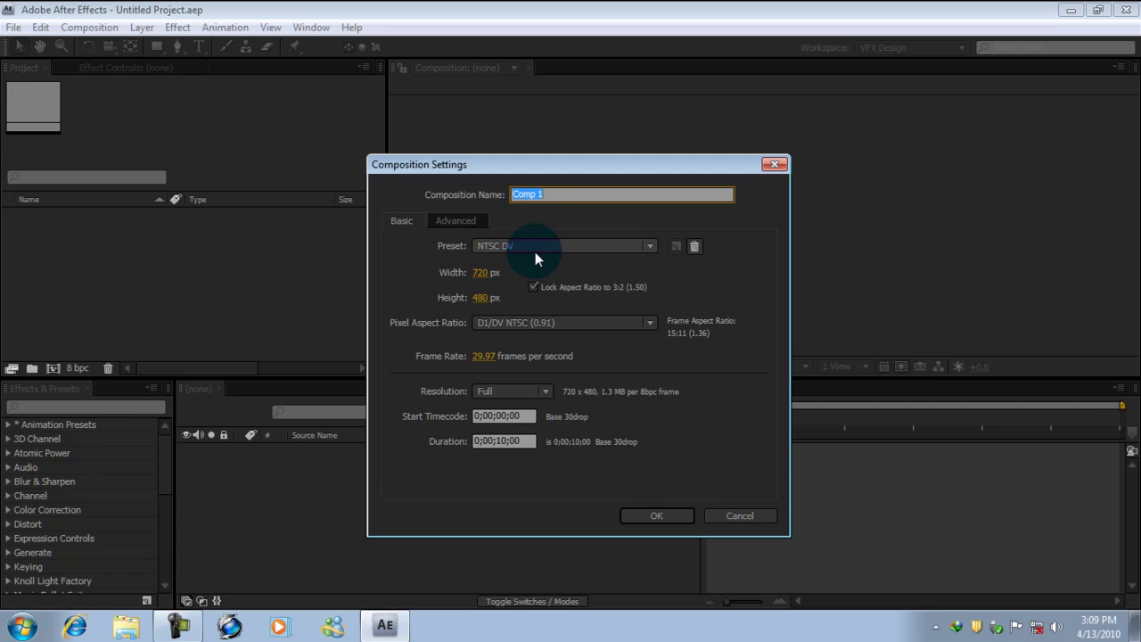
drag(584, 166, 496, 223)
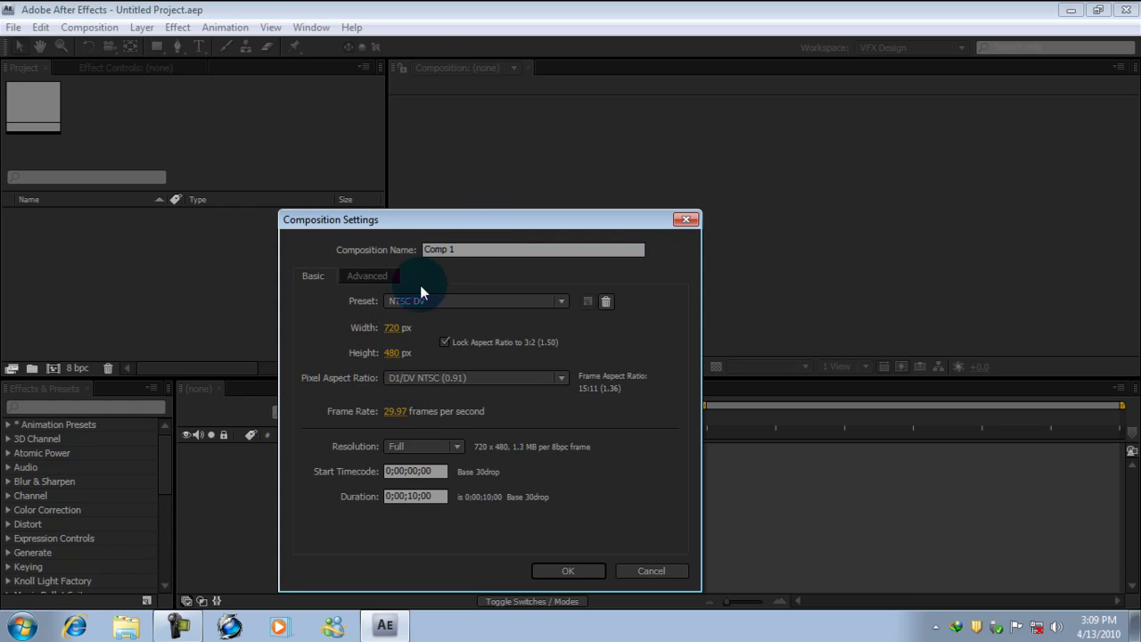
click(453, 253)
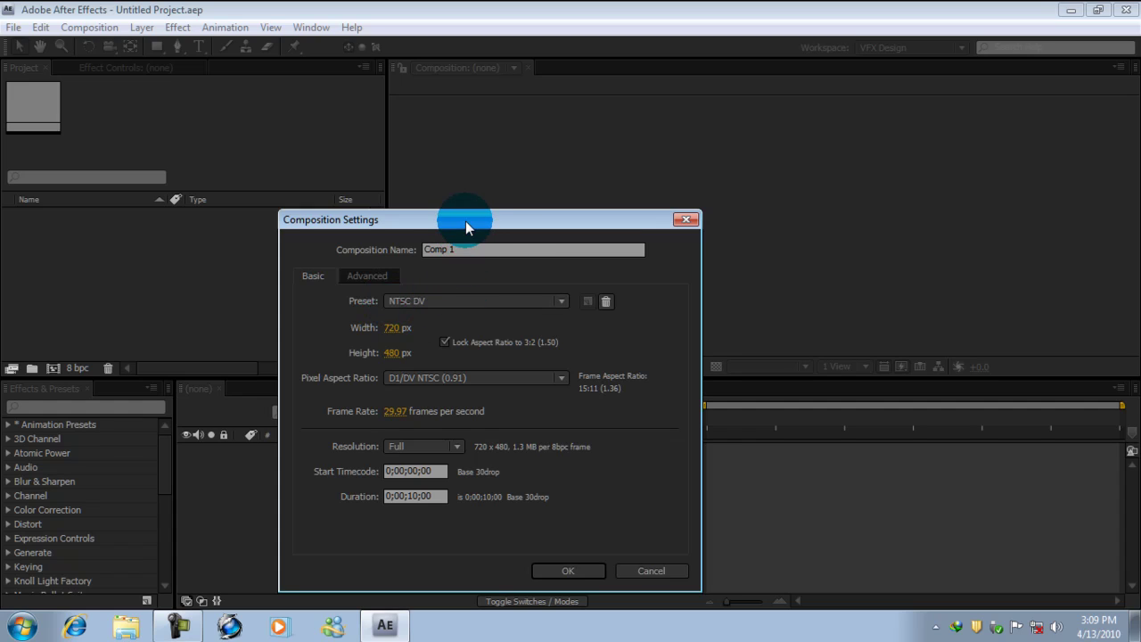
drag(466, 221, 478, 161)
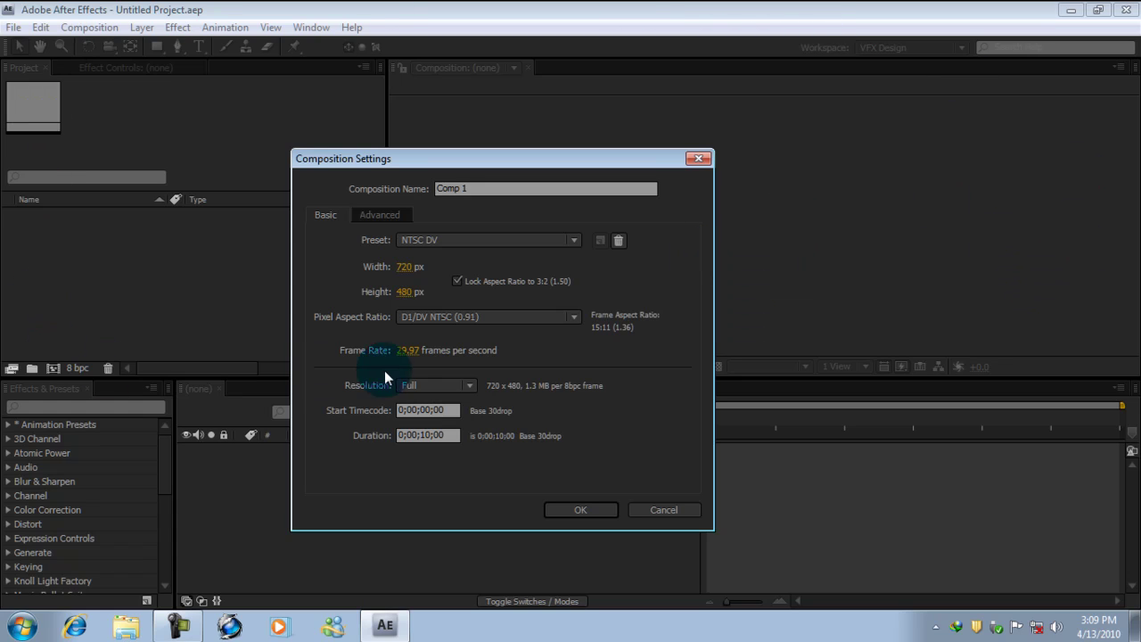
click(472, 316)
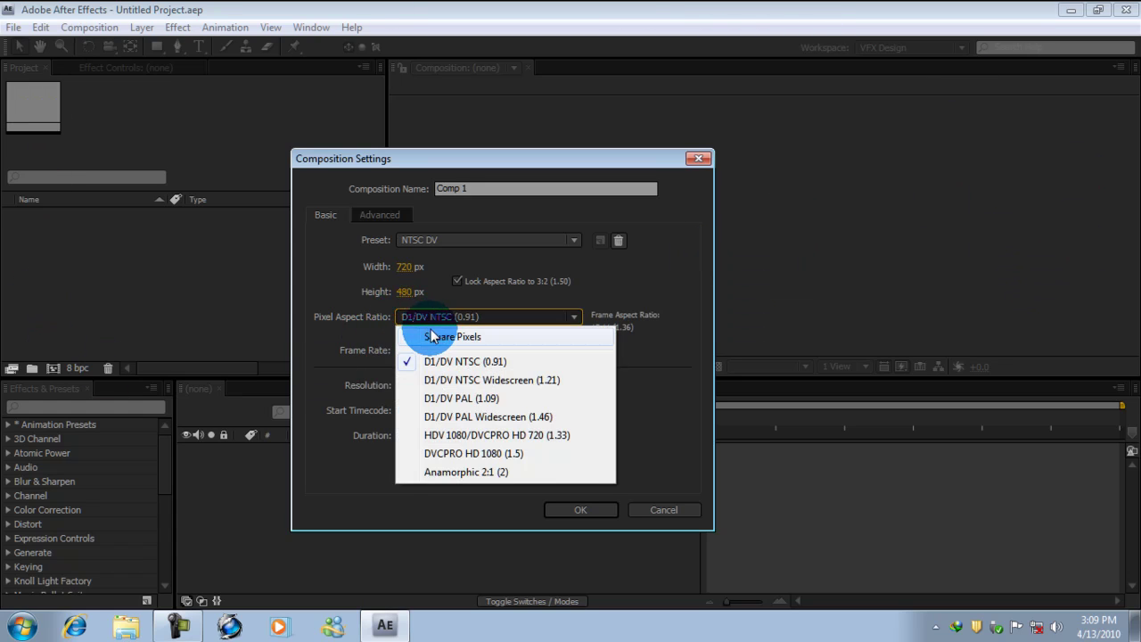
click(431, 336)
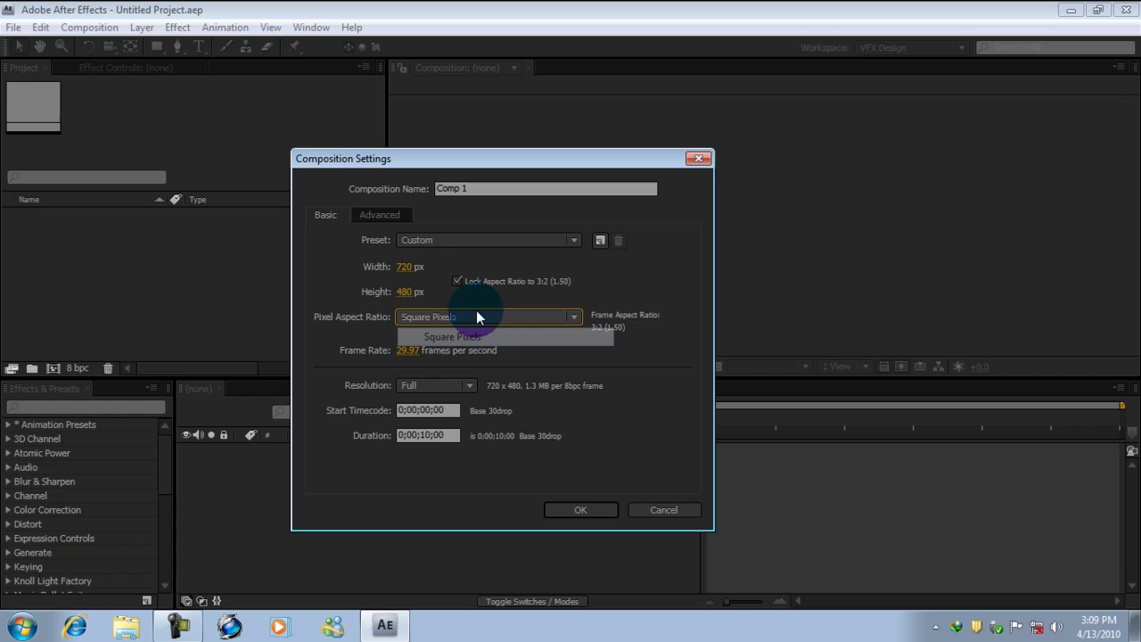
click(582, 509)
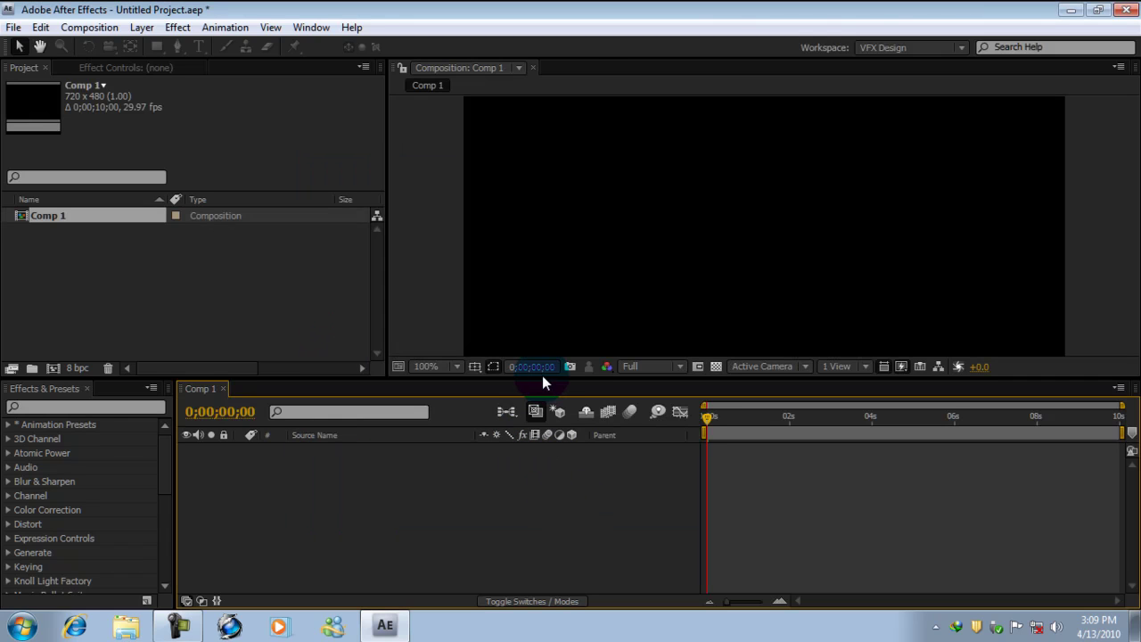
Add a black 720 x 480 solid layer named rain to the composition.
mouse_move(542, 375)
mouse_down()
mouse_move(515, 500)
mouse_move(521, 362)
mouse_move(520, 387)
mouse_move(521, 375)
mouse_up()
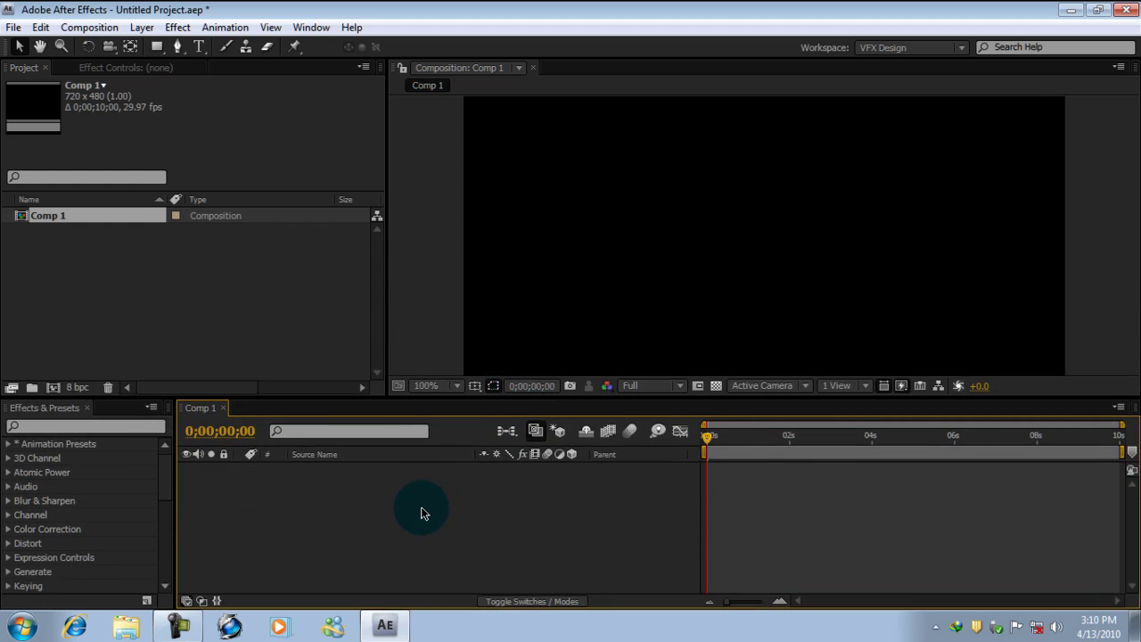
key(ctrl+y)
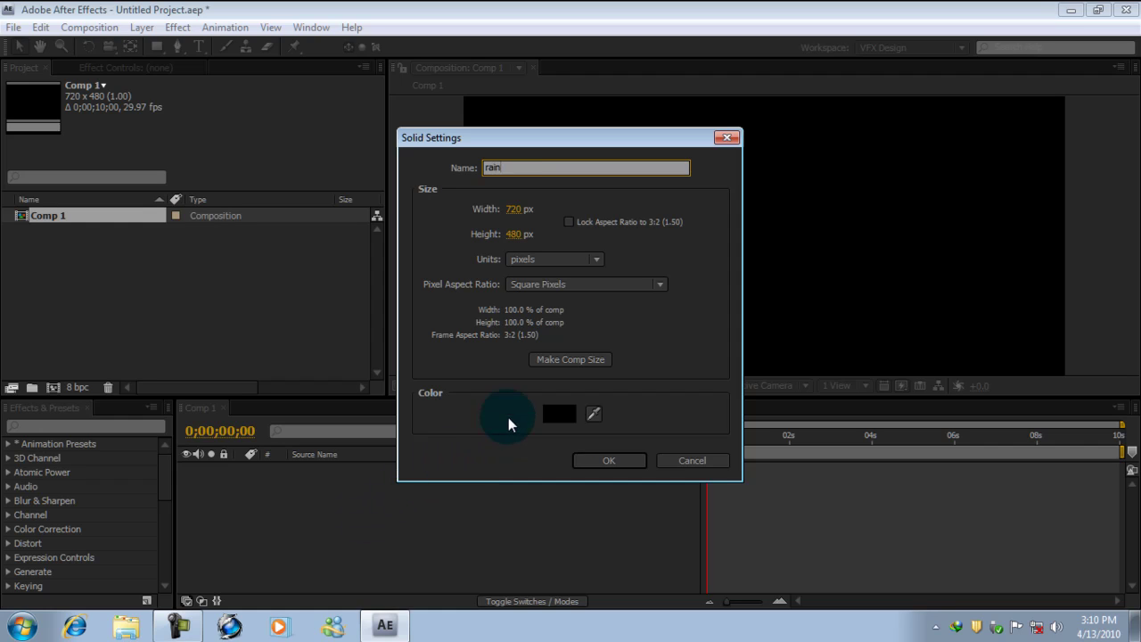
click(606, 460)
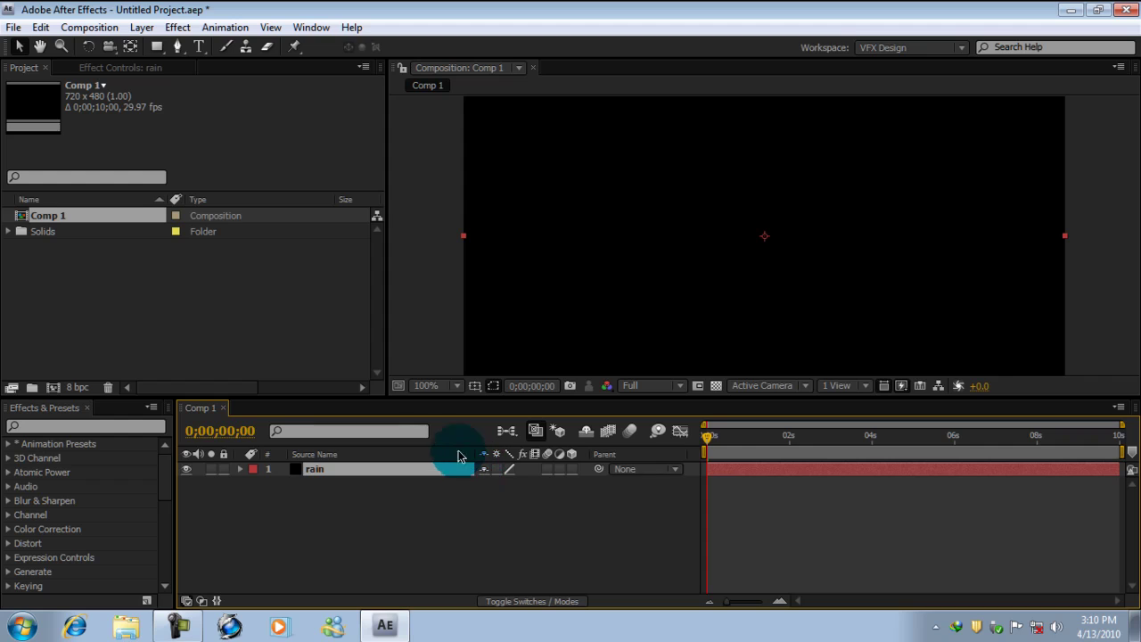
Apply the Trapcode Particular effect to the rain layer and preview its particles at 0;00;01;04.
click(83, 427)
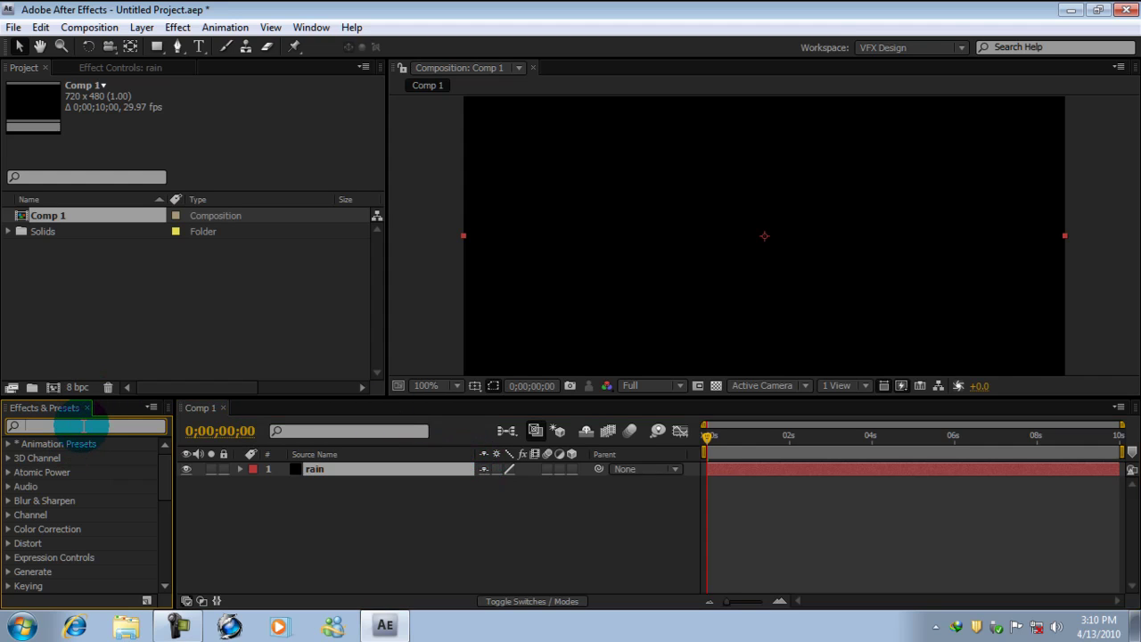
text(partic)
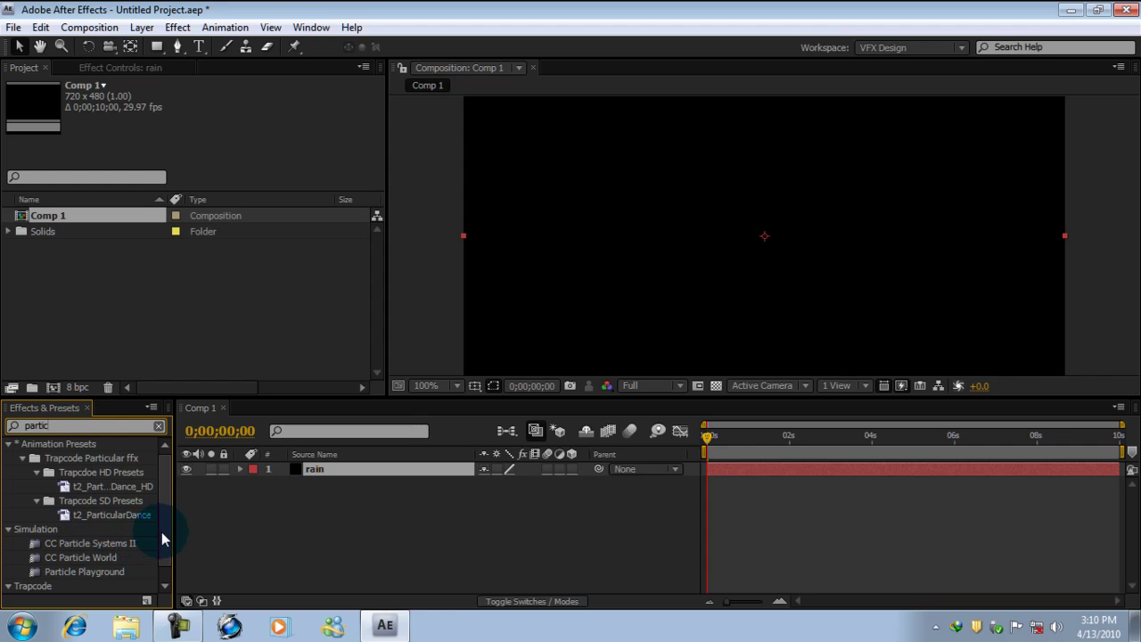
scroll(160, 527, down, 1)
click(73, 587)
double_click(73, 587)
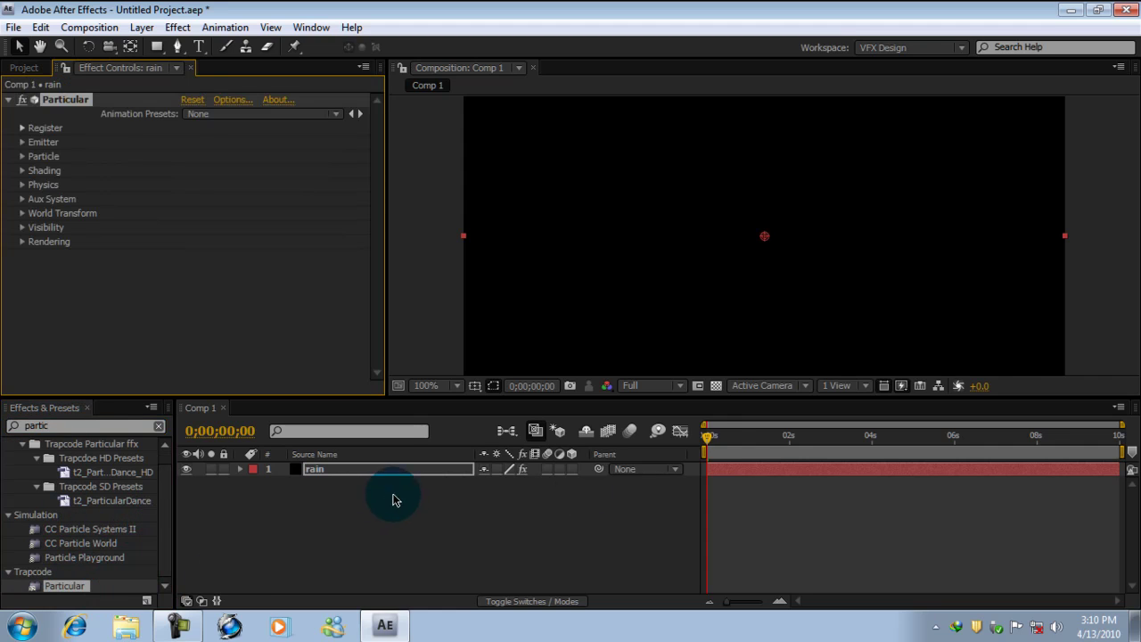
drag(723, 435, 755, 437)
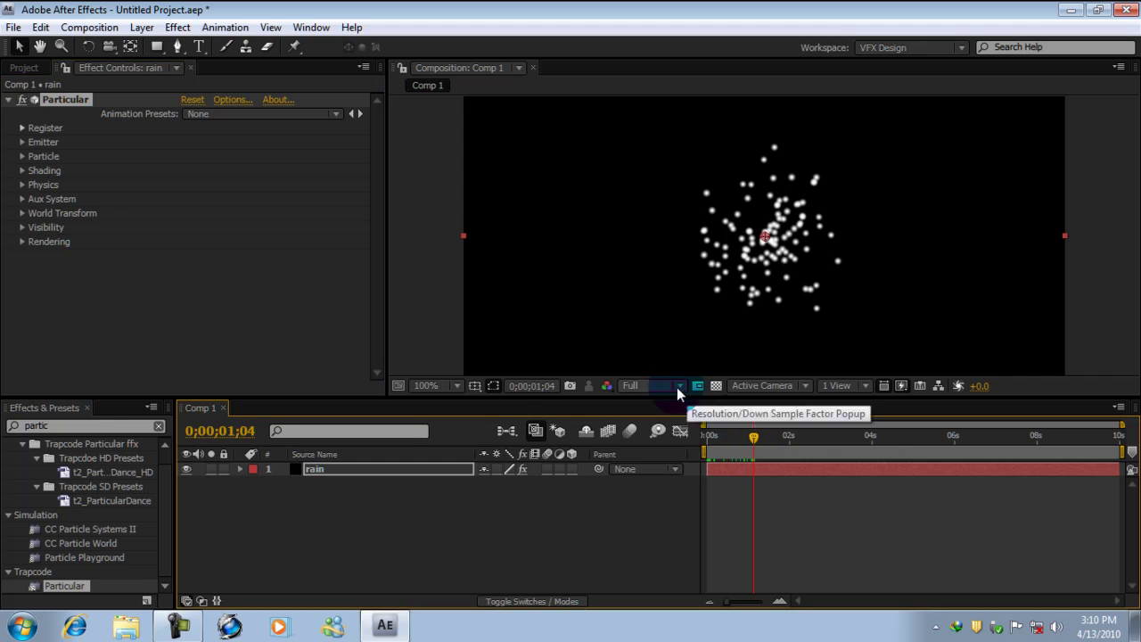
drag(502, 400, 502, 419)
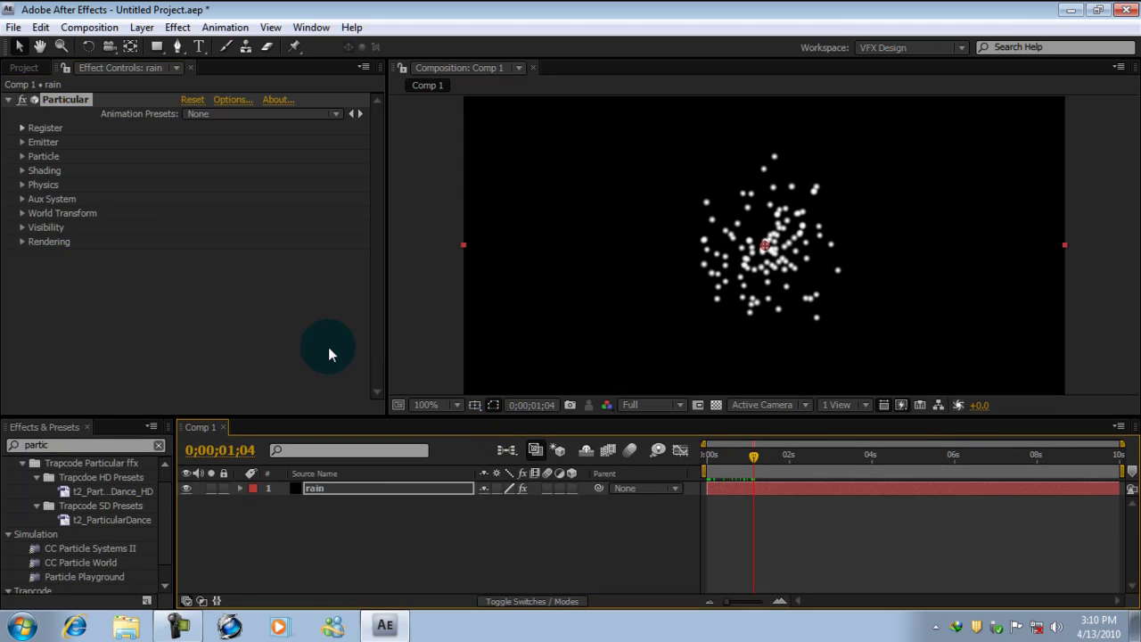
Preview the particles at 0;00;02;09 and set Particular's emitter Direction to Directional.
click(12, 163)
click(19, 143)
scroll(44, 204, down, 2)
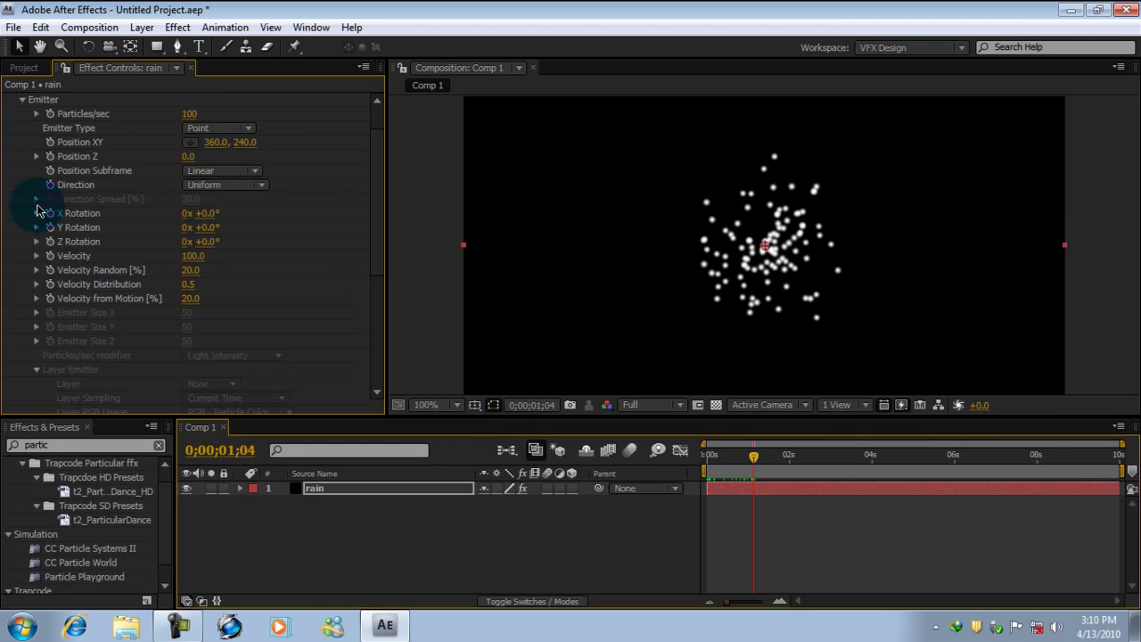
click(375, 237)
drag(376, 237, 374, 229)
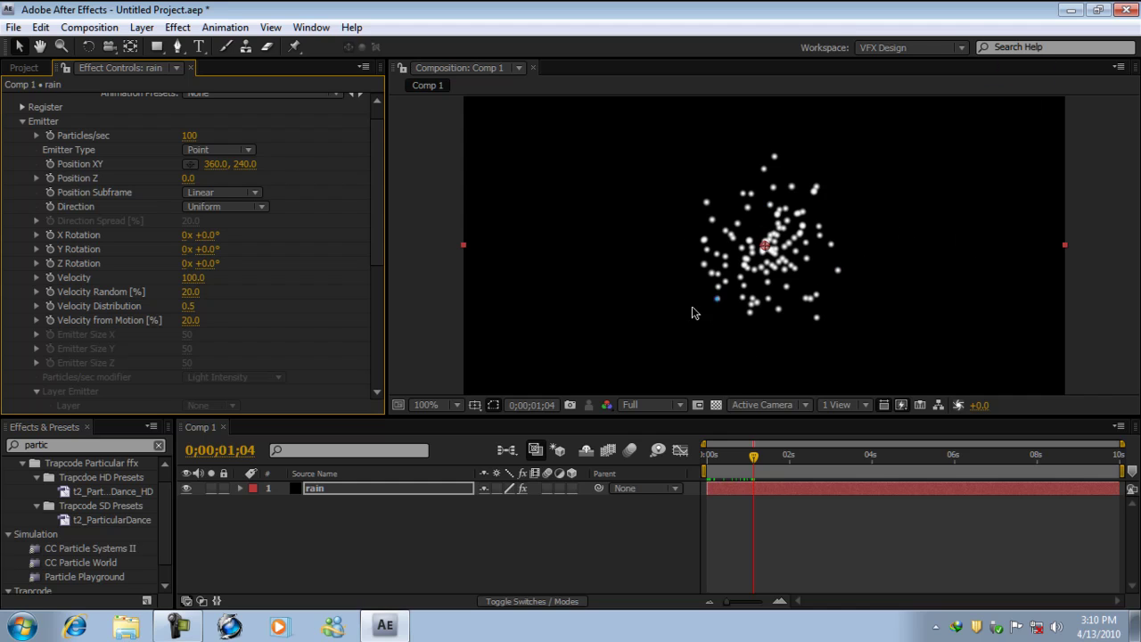
mouse_move(727, 455)
mouse_down()
mouse_move(818, 461)
mouse_move(742, 462)
mouse_move(826, 476)
mouse_move(805, 482)
mouse_up()
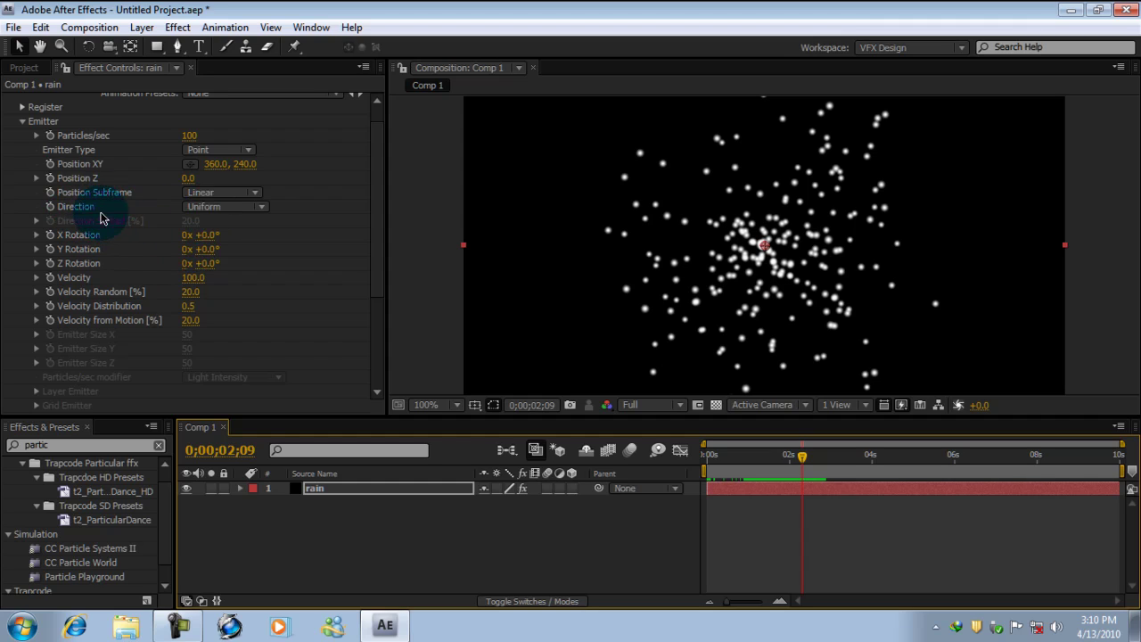
click(255, 209)
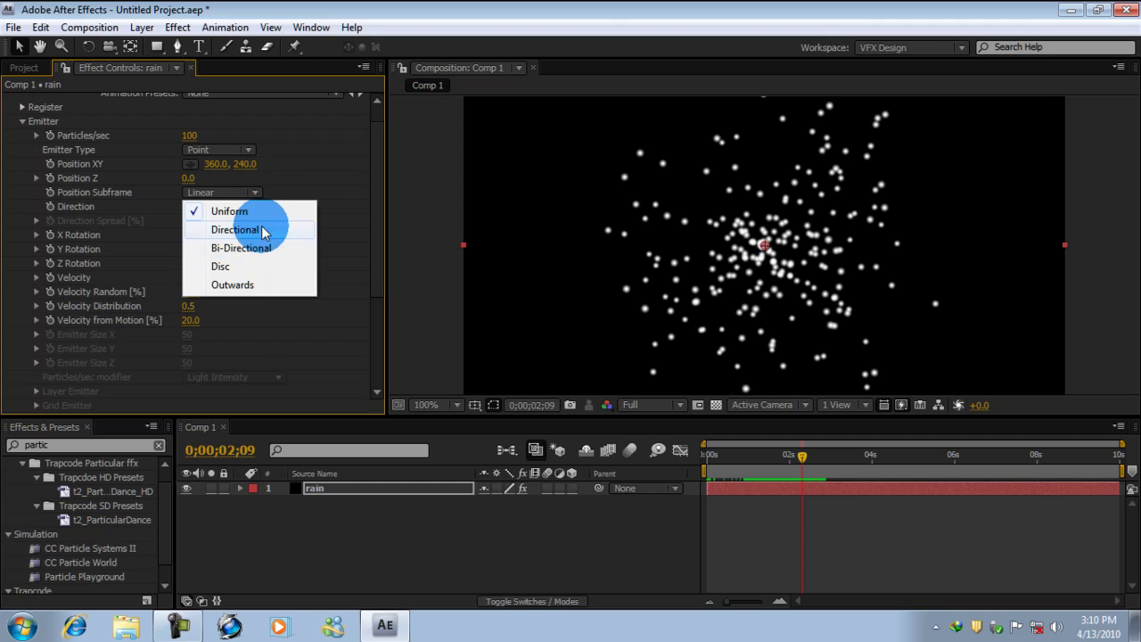
click(236, 230)
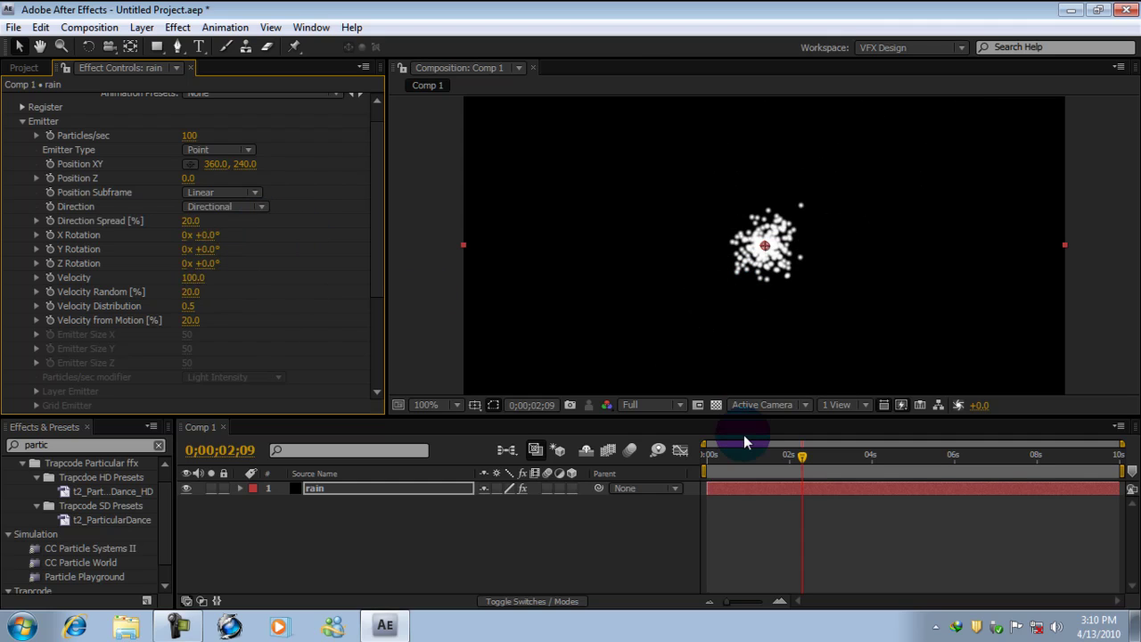
click(450, 340)
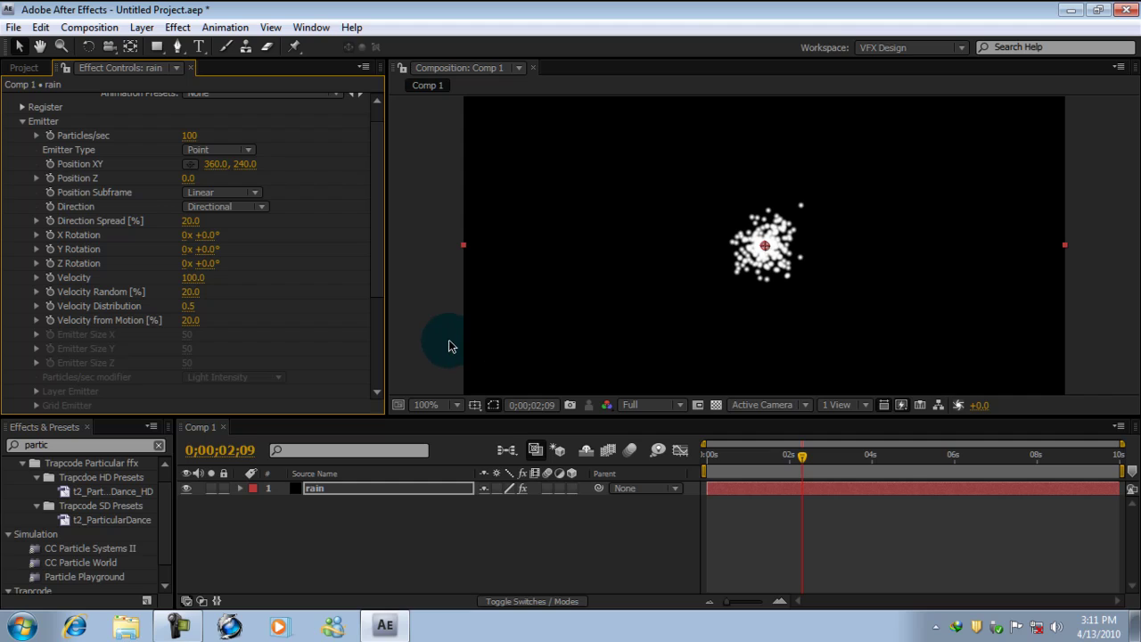
click(598, 105)
click(768, 237)
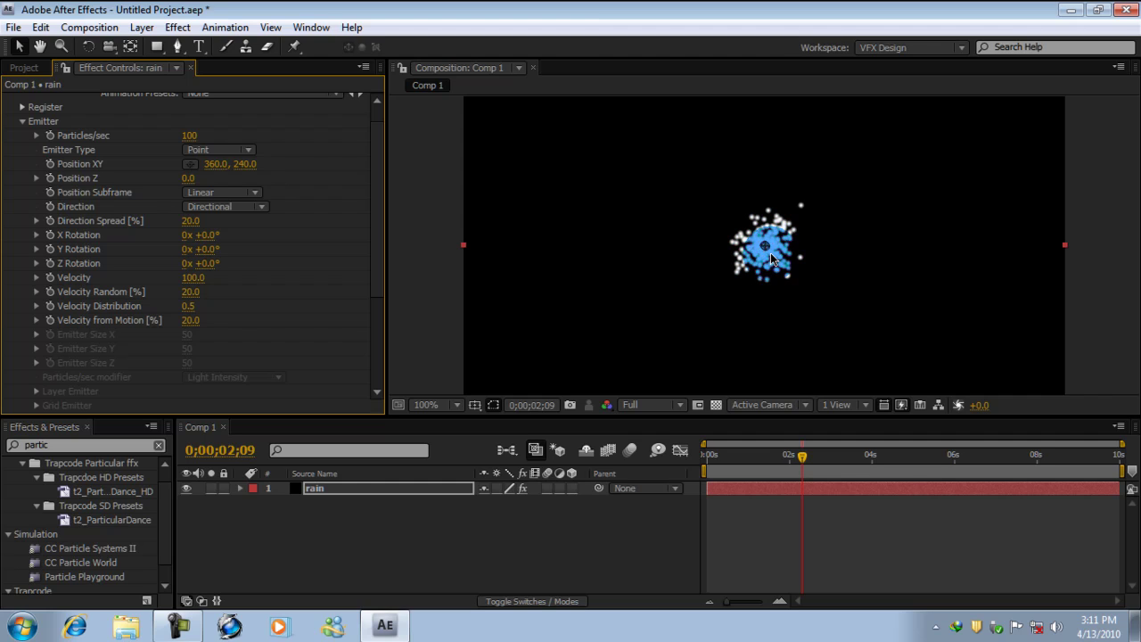
click(414, 305)
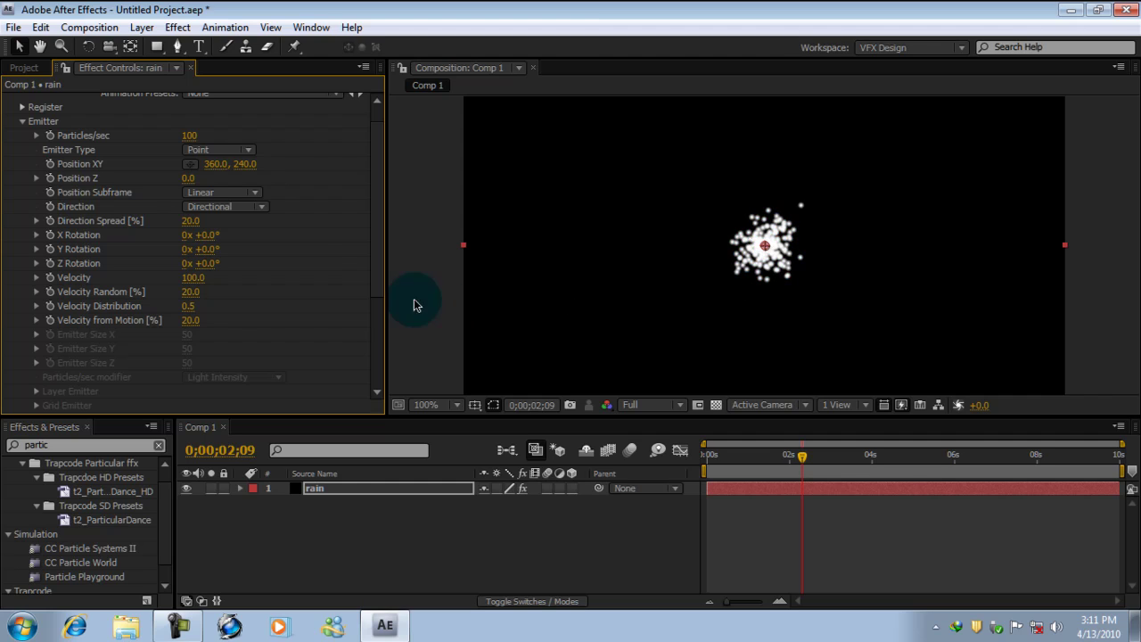
Try the emitter's Y Rotation at 90° and at higher angles, and reset it to 0°.
click(212, 250)
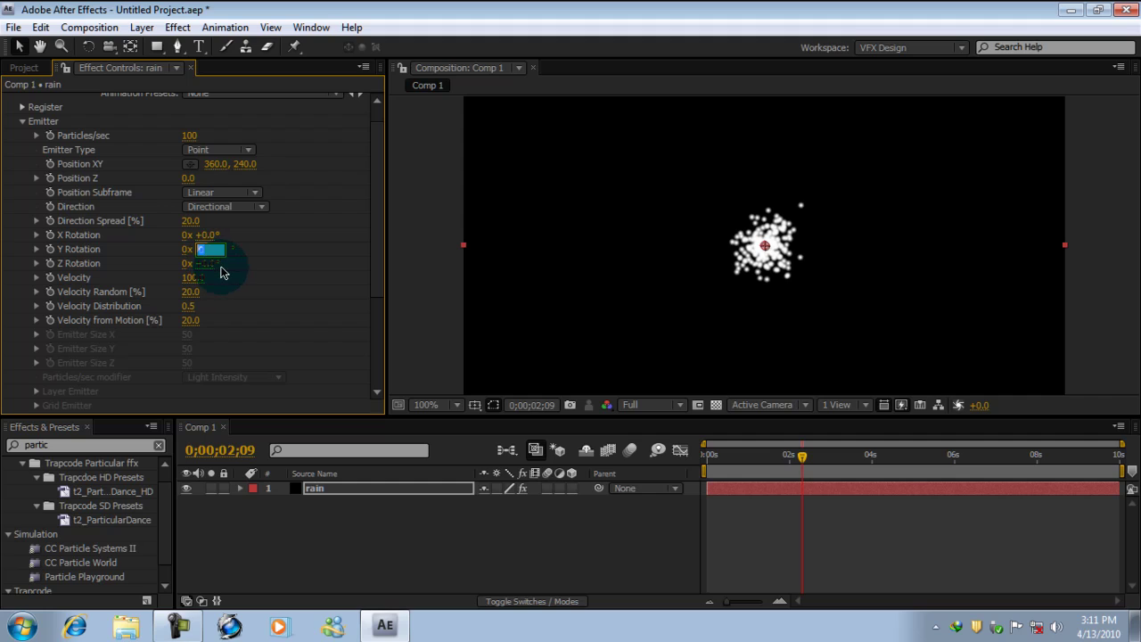
text(90)
key(Return)
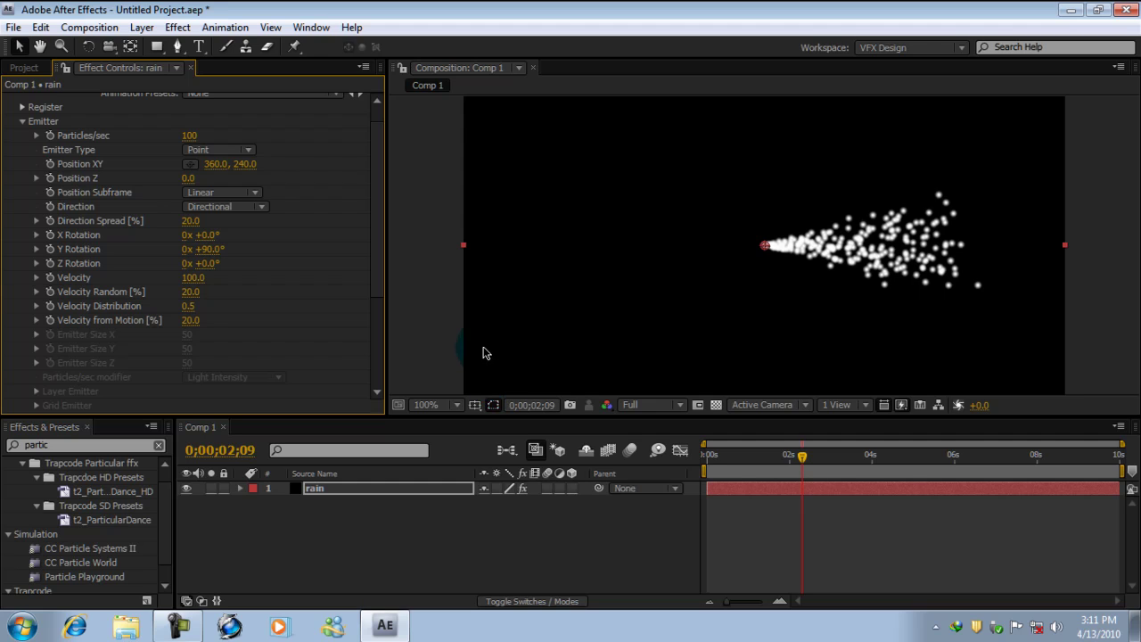
drag(212, 249, 288, 250)
click(223, 250)
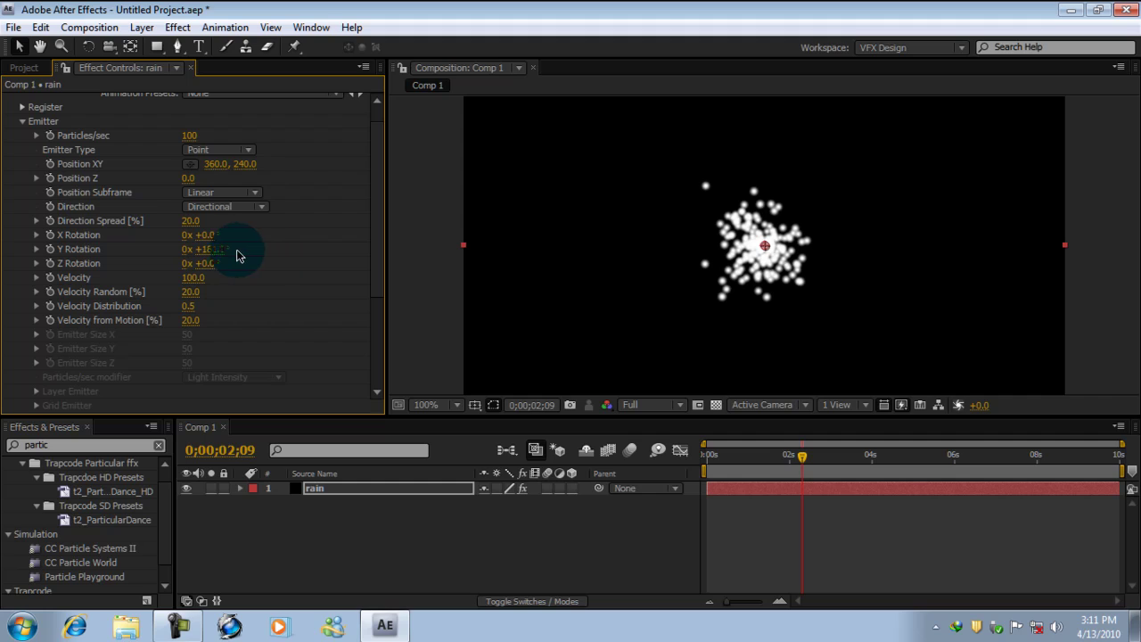
text(0)
key(Return)
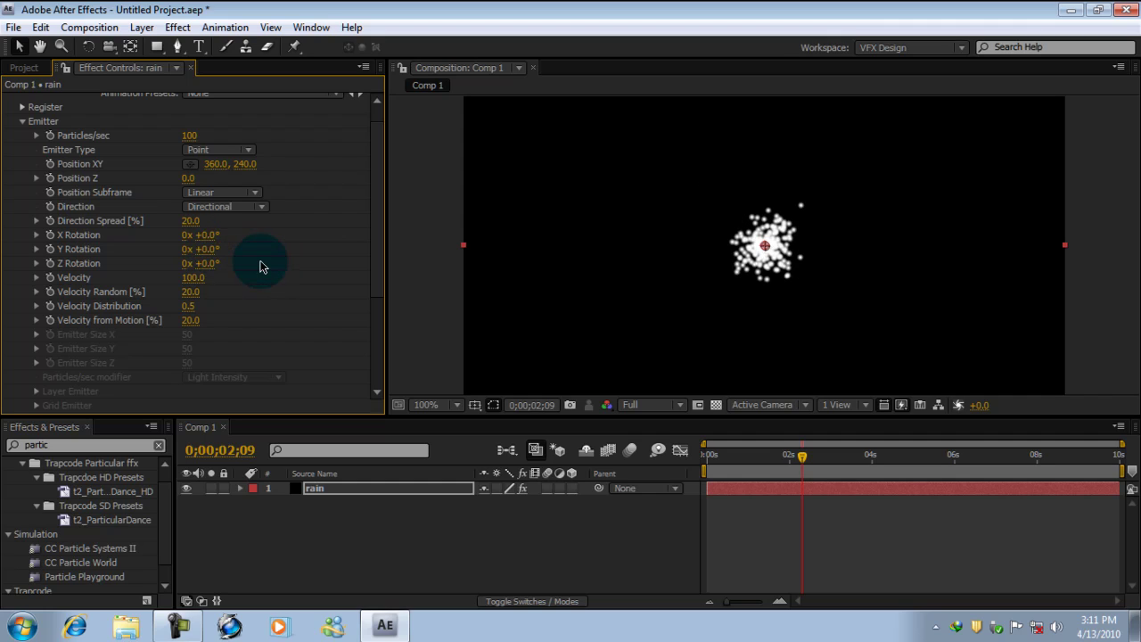
Try the emitter's X Rotation at 90°.
click(206, 236)
text(50)
key(Return)
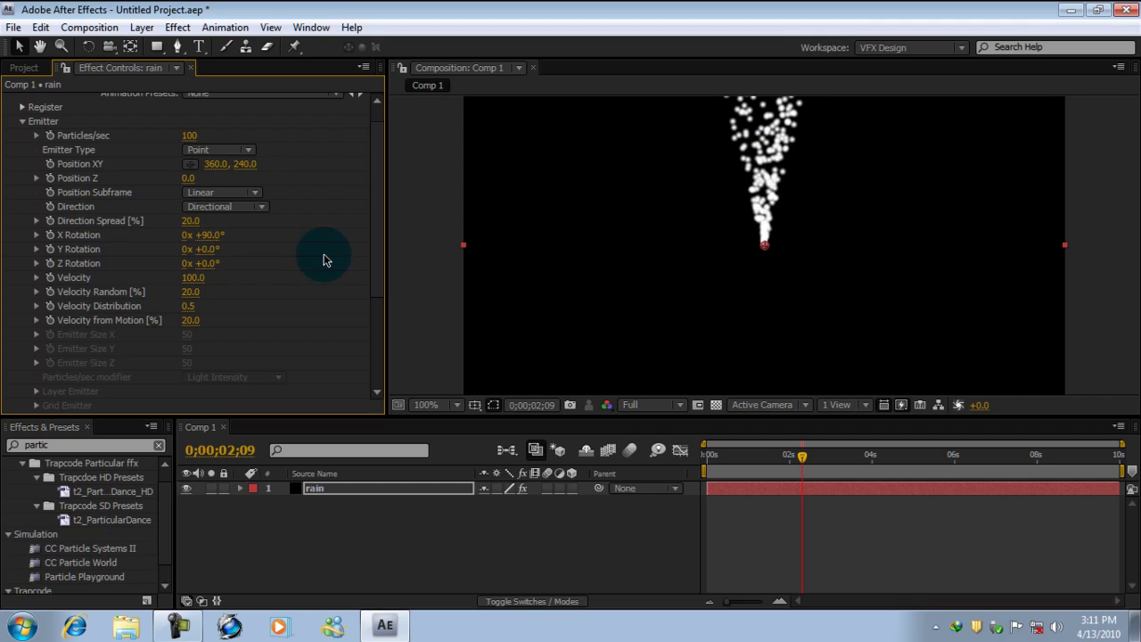
Set the emitter's X Rotation to -90° and preview the particle stream at 0;00;01;25.
click(207, 236)
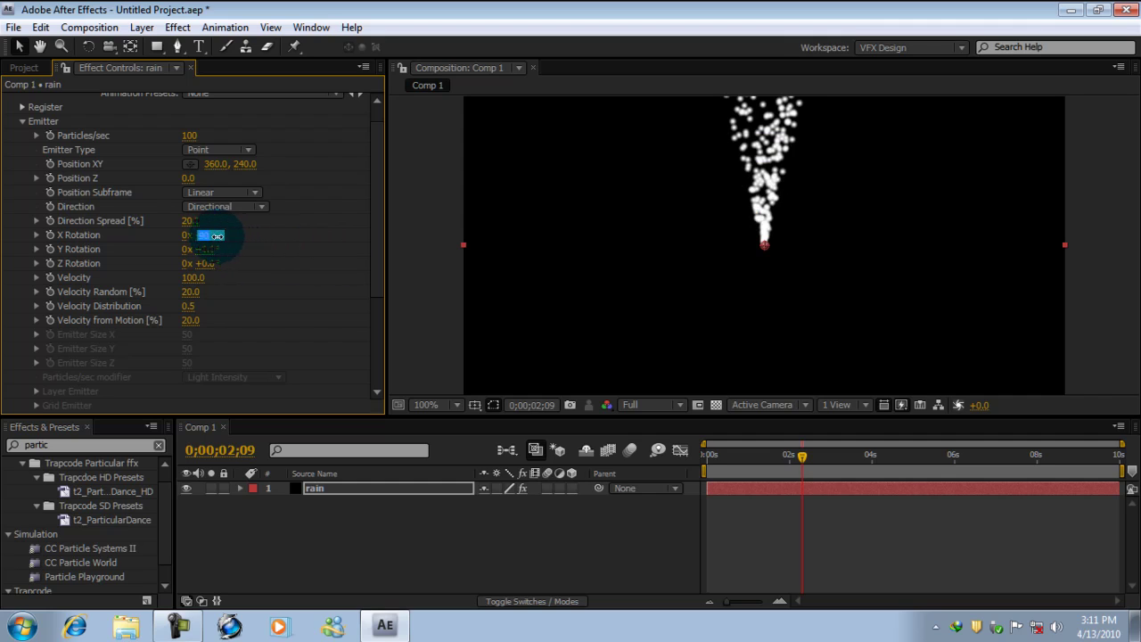
text(-90)
click(274, 256)
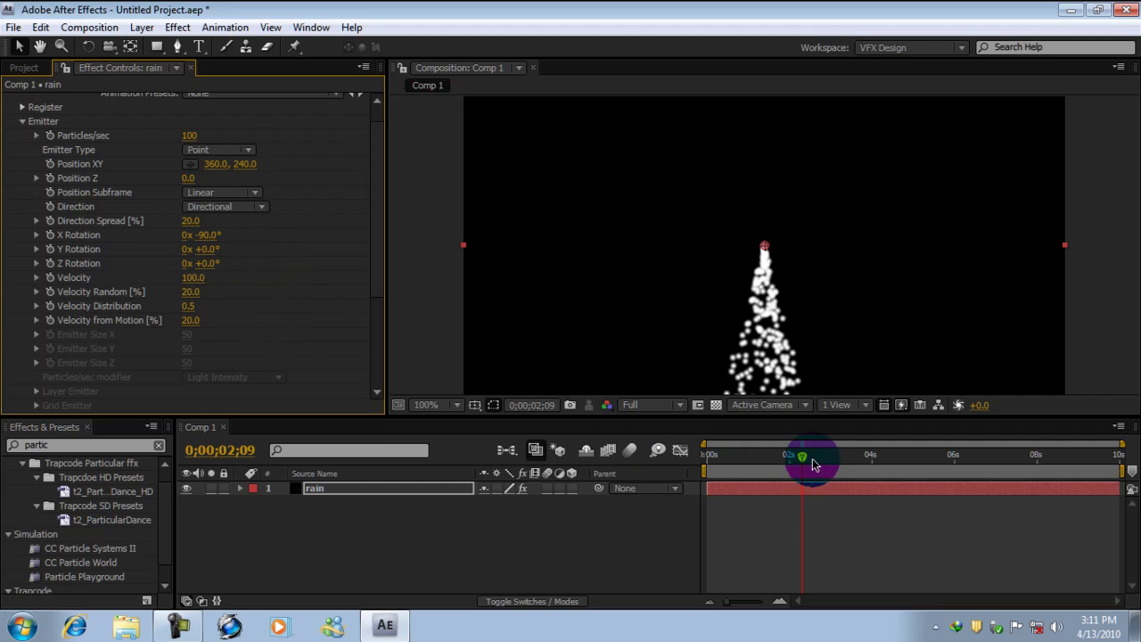
drag(813, 464, 784, 477)
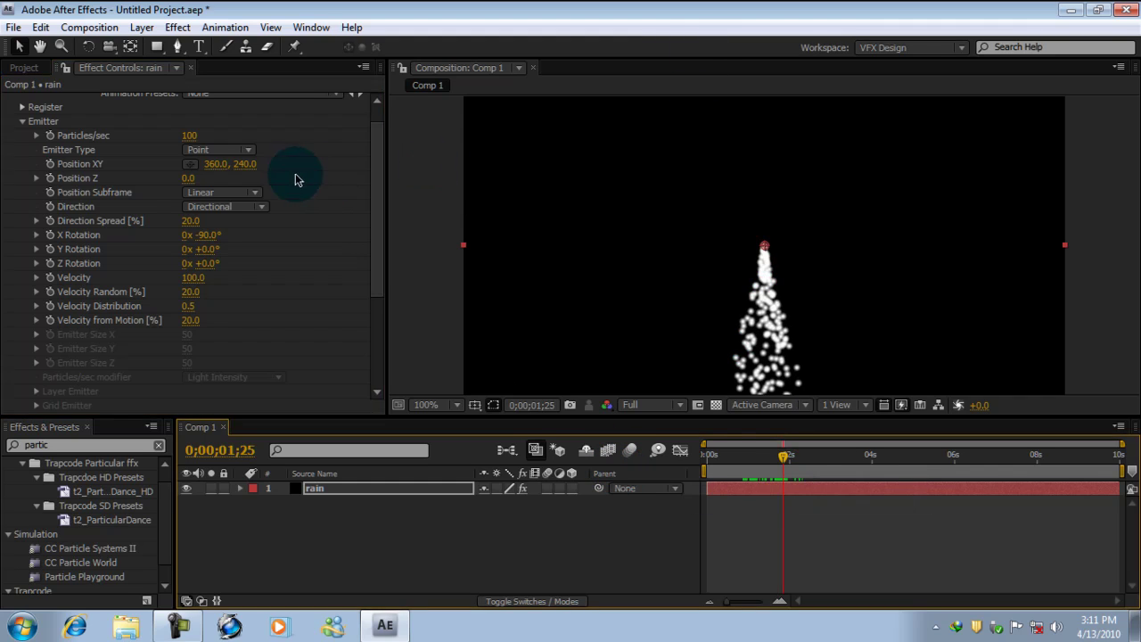
Move the emitter up to Position XY 360, 49, check the particles at 0;00;02;06, and set the Emitter Type to Box.
drag(245, 165, 33, 217)
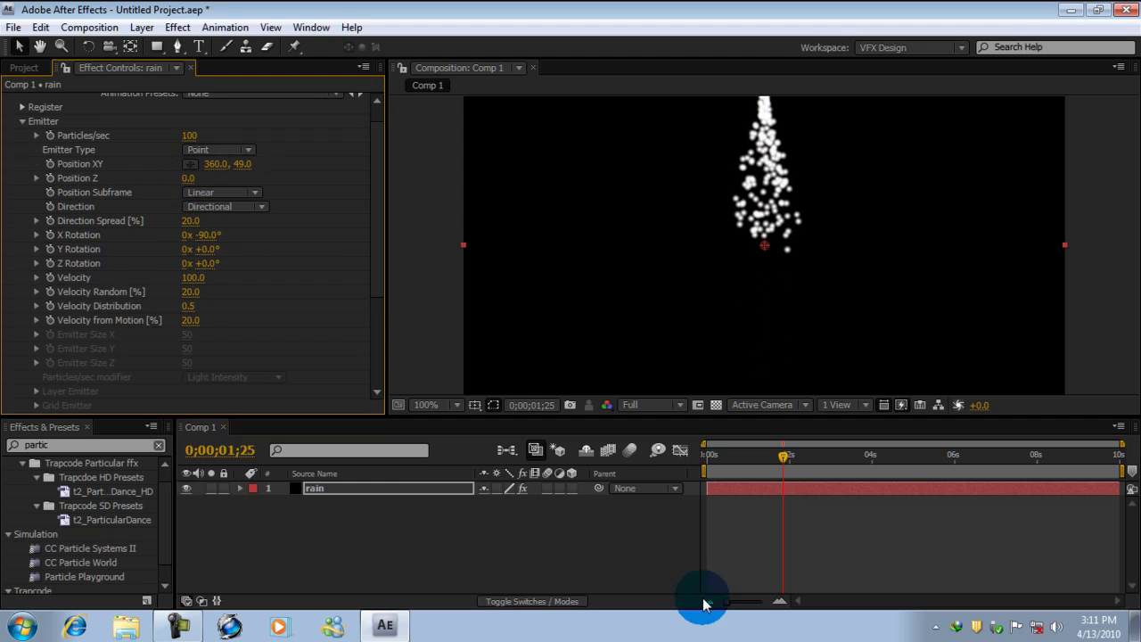
drag(784, 455, 798, 476)
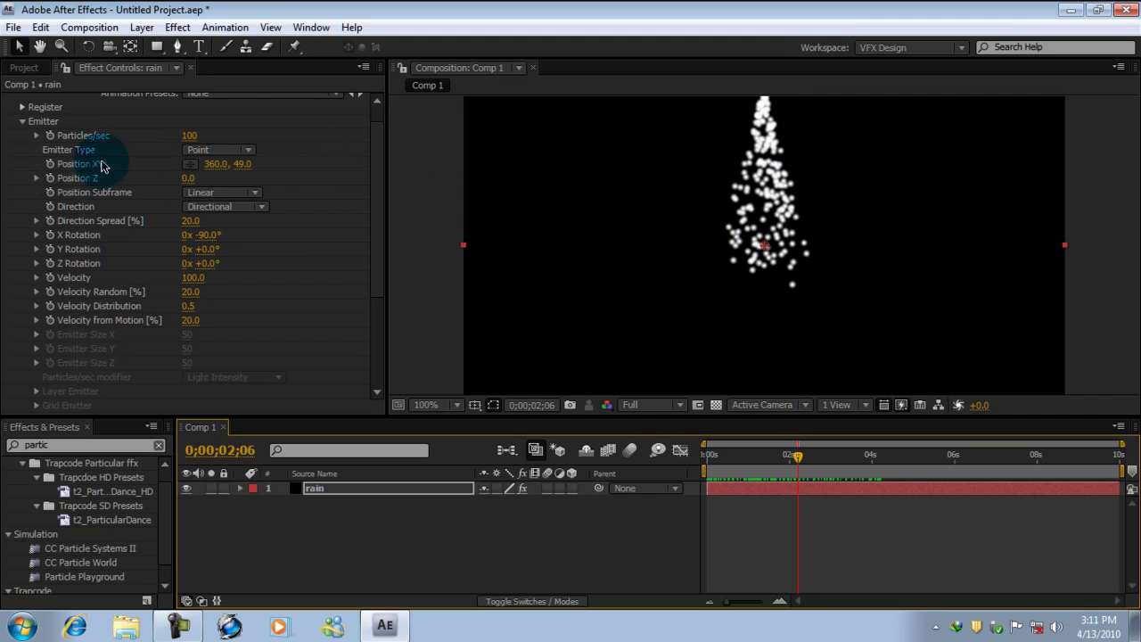
click(250, 154)
click(248, 175)
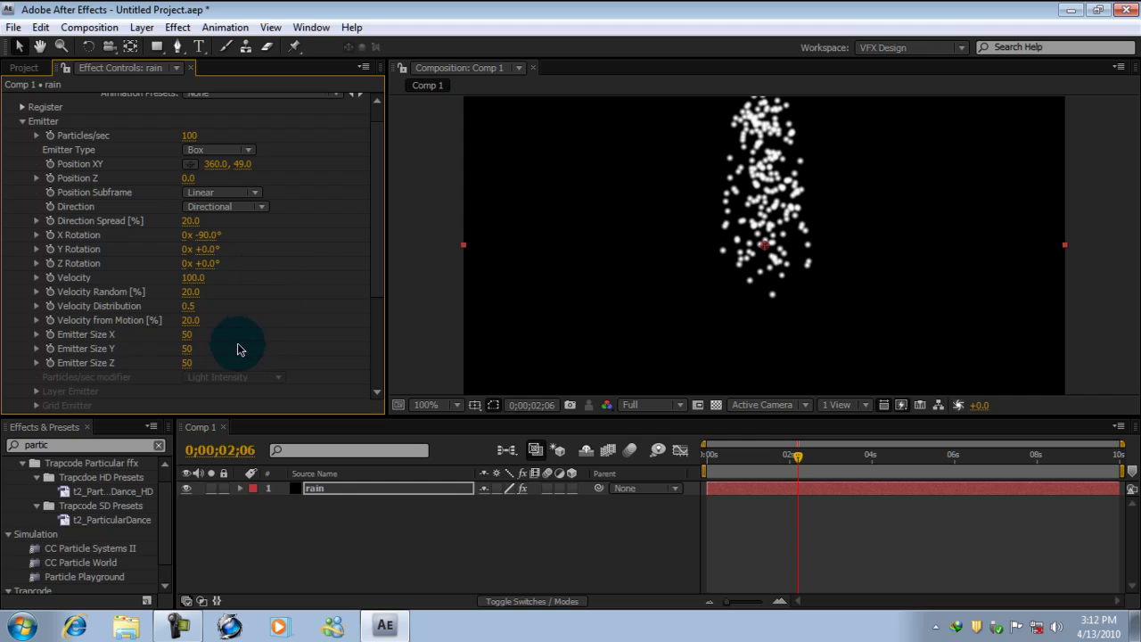
Enlarge the box emitter to an Emitter Size X of 879 and an Emitter Size Y of 1804.
drag(191, 331, 869, 320)
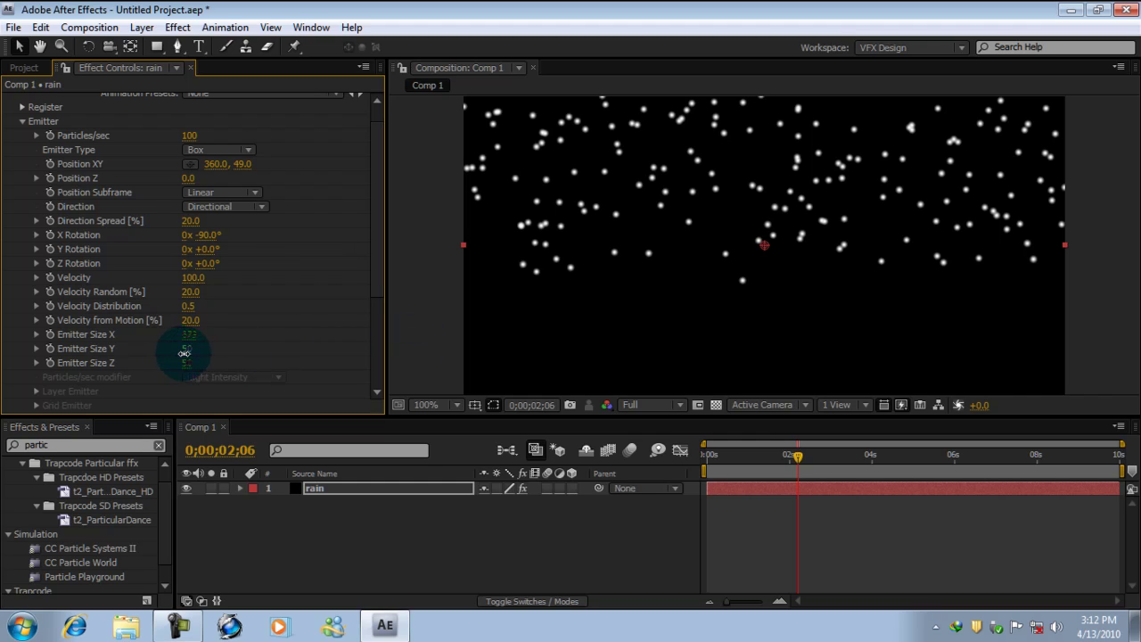
drag(187, 353, 785, 307)
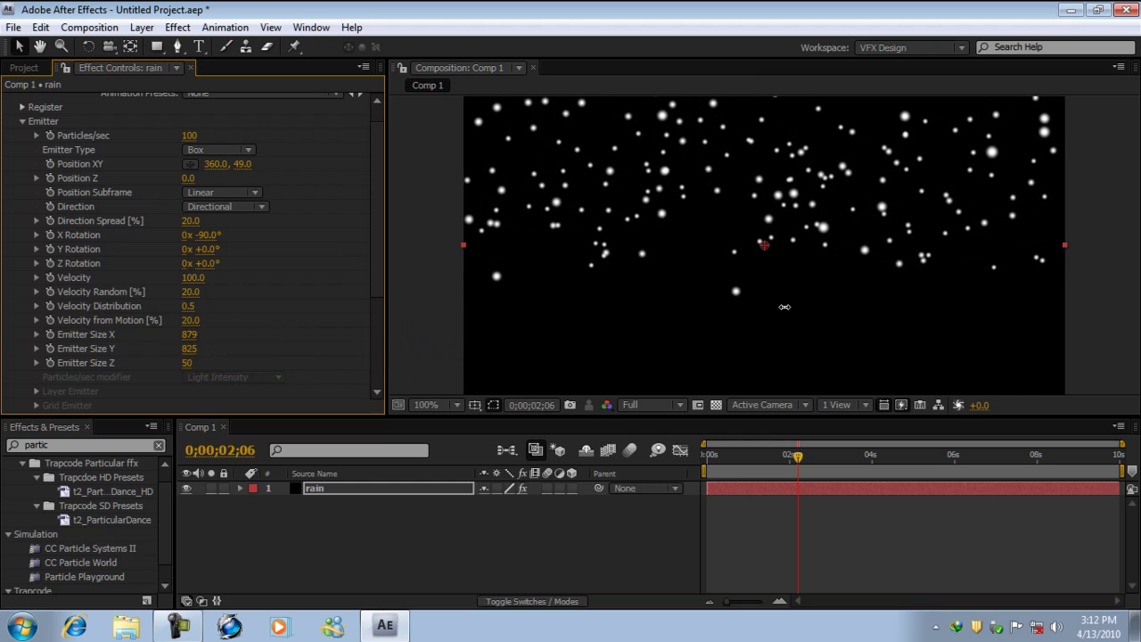
click(194, 352)
drag(193, 348, 962, 305)
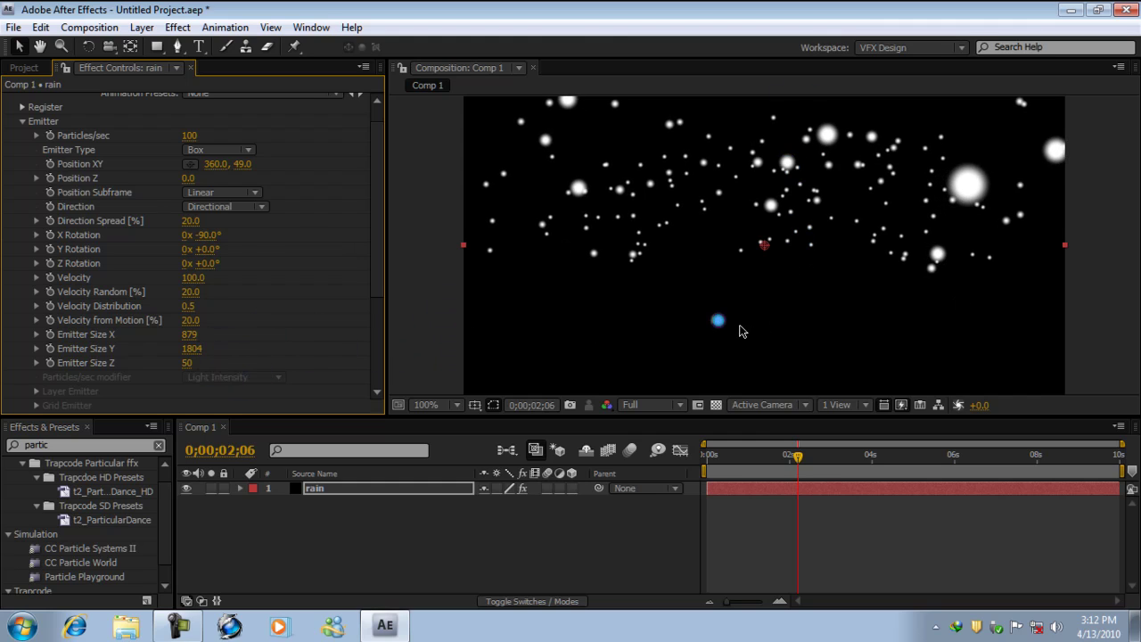
Preview the particle animation from the start of the composition and inspect the frame at 0;00;03;27.
drag(797, 456, 690, 489)
key(KP_0)
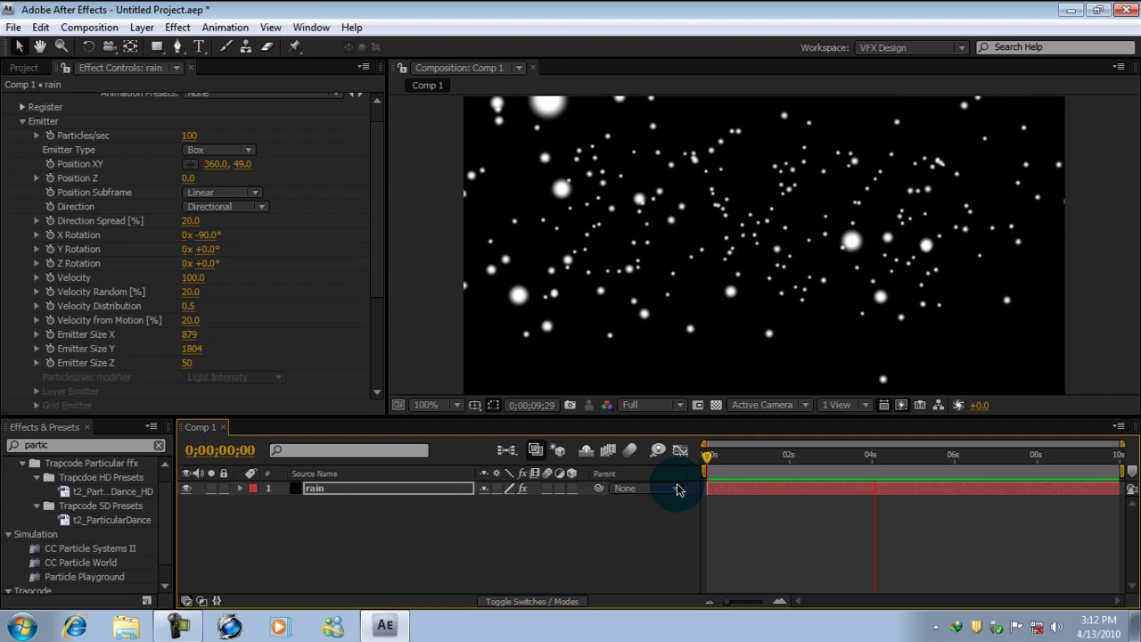
key(space)
click(710, 473)
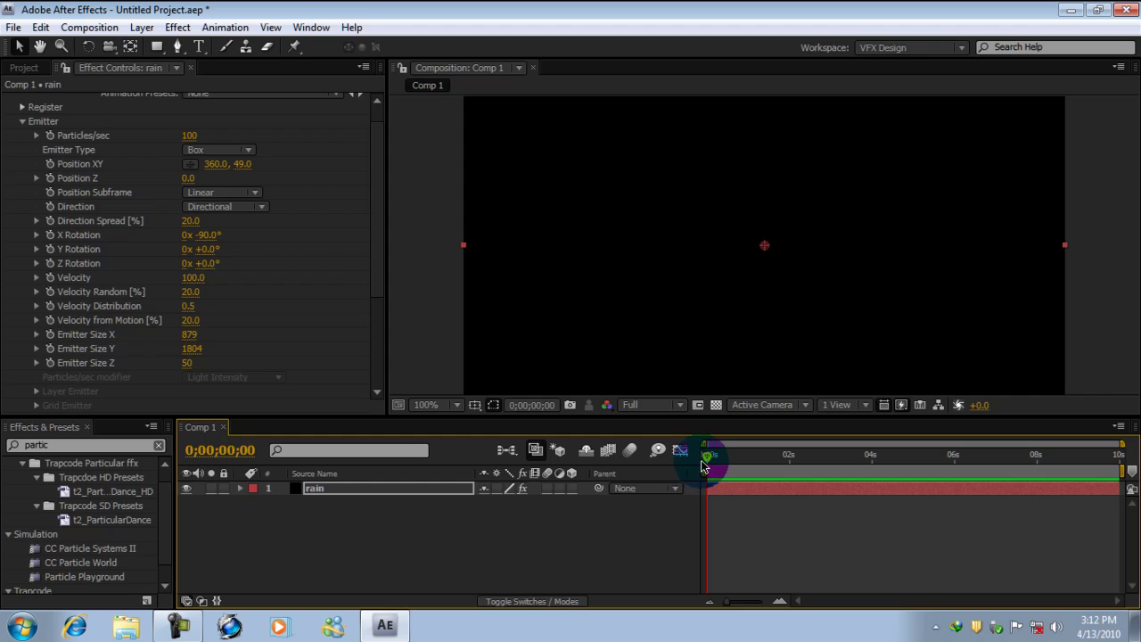
drag(711, 462, 868, 458)
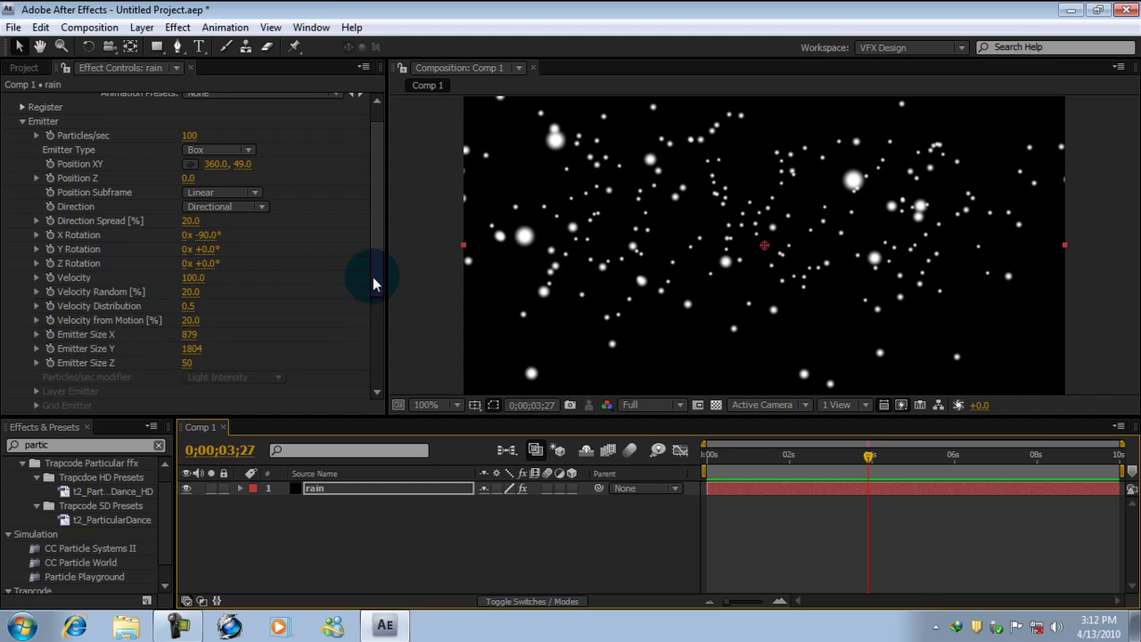
Try the emitter's Velocity at 360 and preview the animation from the start.
mouse_move(374, 280)
mouse_down()
mouse_move(371, 372)
mouse_move(383, 278)
mouse_up()
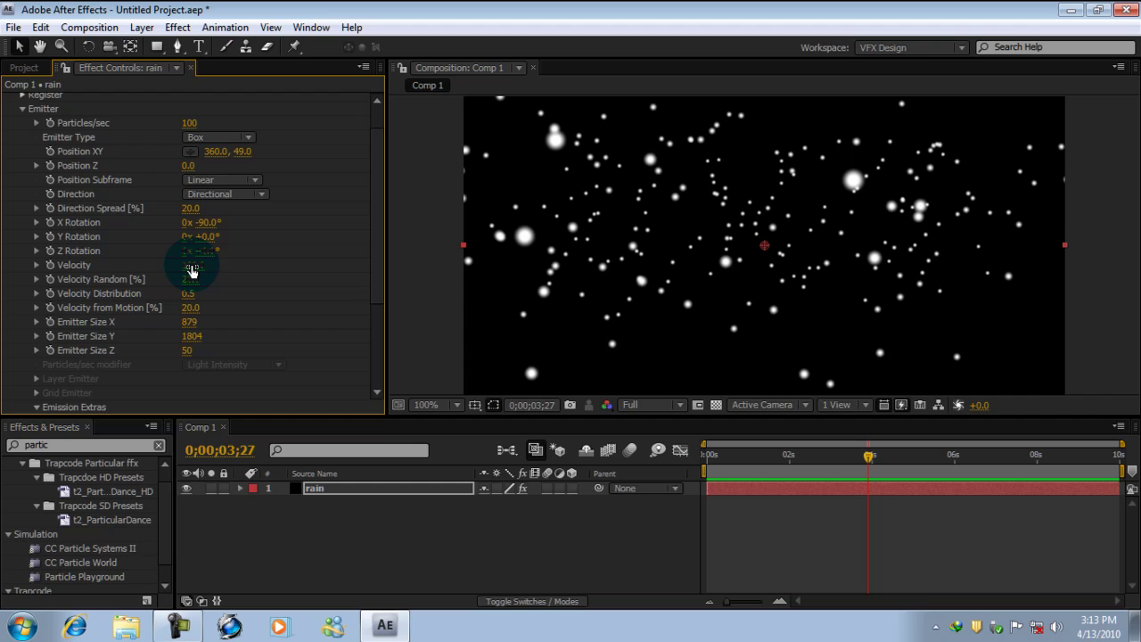
drag(191, 272, 222, 270)
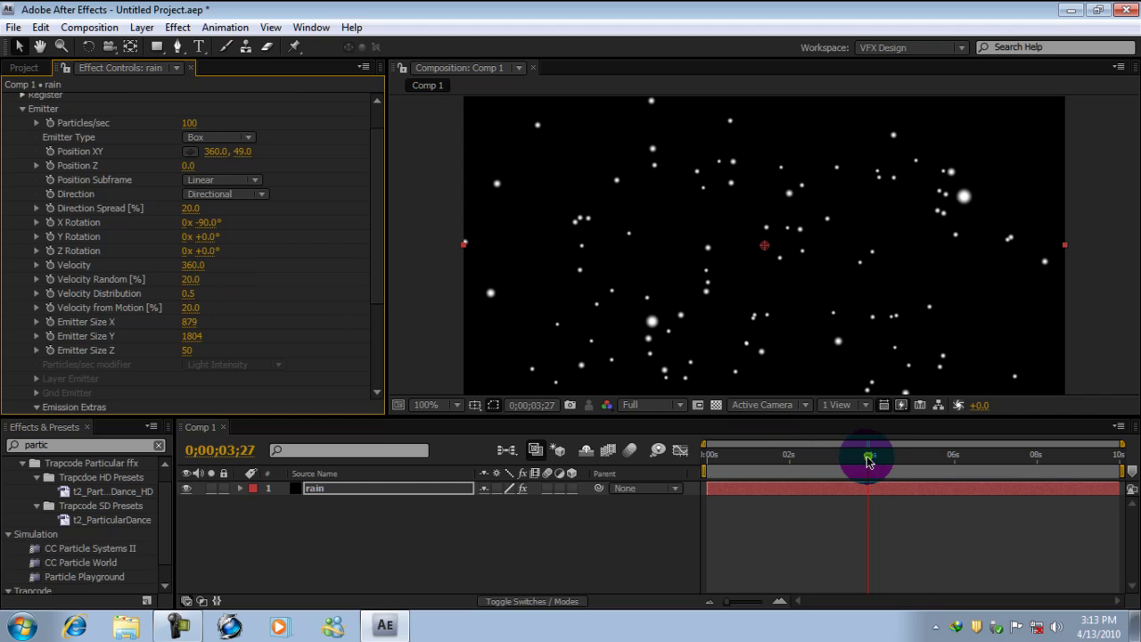
drag(869, 460, 668, 452)
key(space)
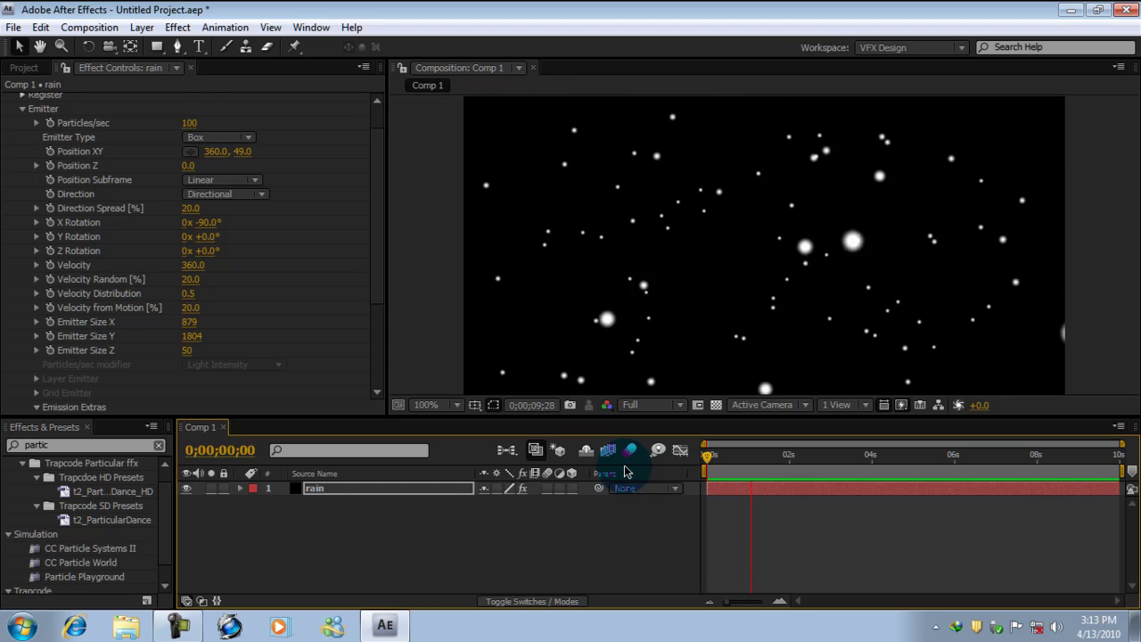
key(space)
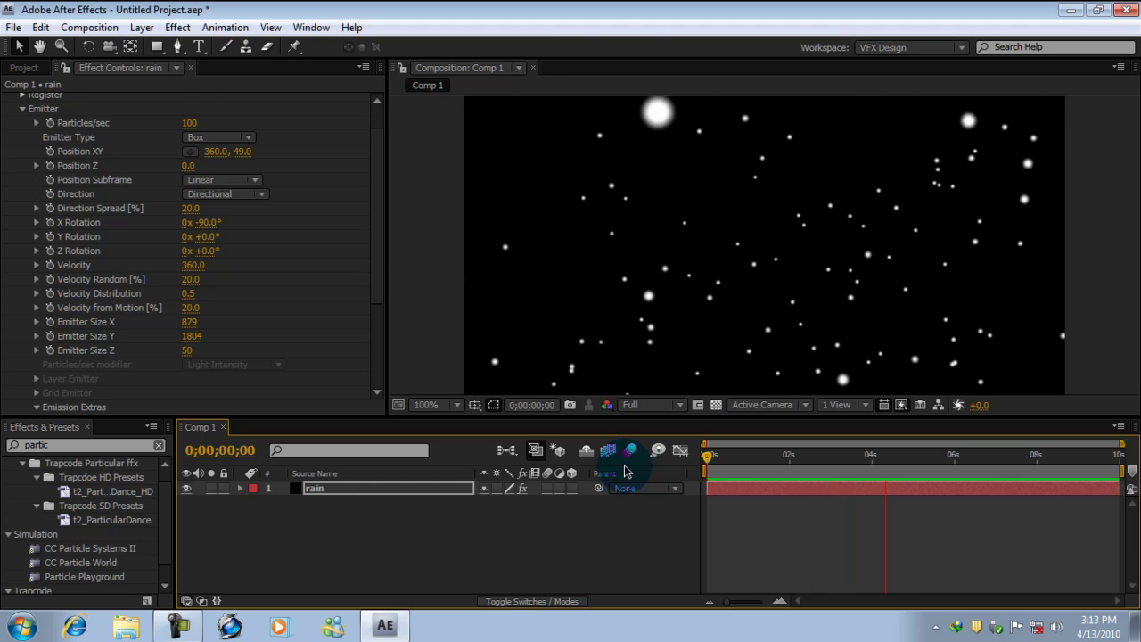
key(space)
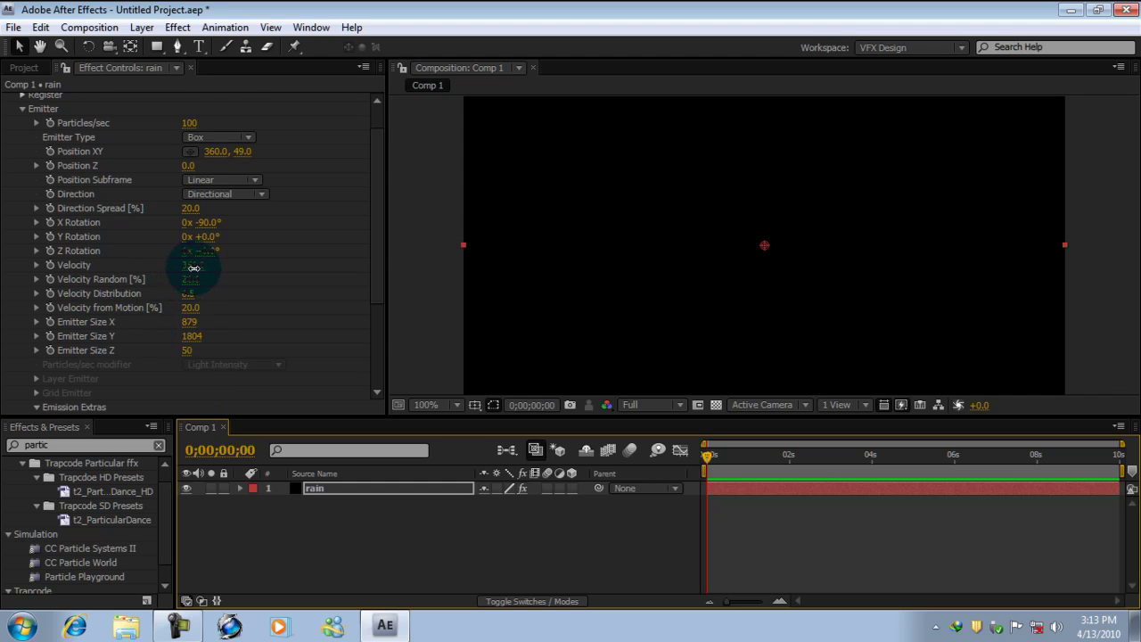
Set the emitter's Velocity to 1030 and check the particles at 0;00;01;09.
click(245, 262)
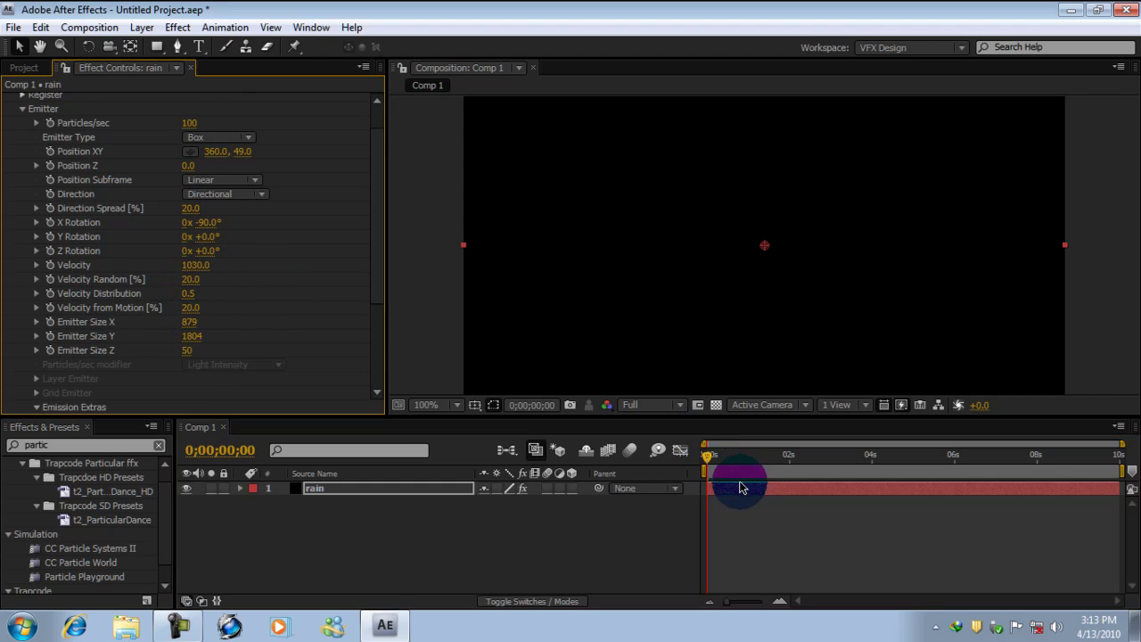
drag(713, 455, 760, 459)
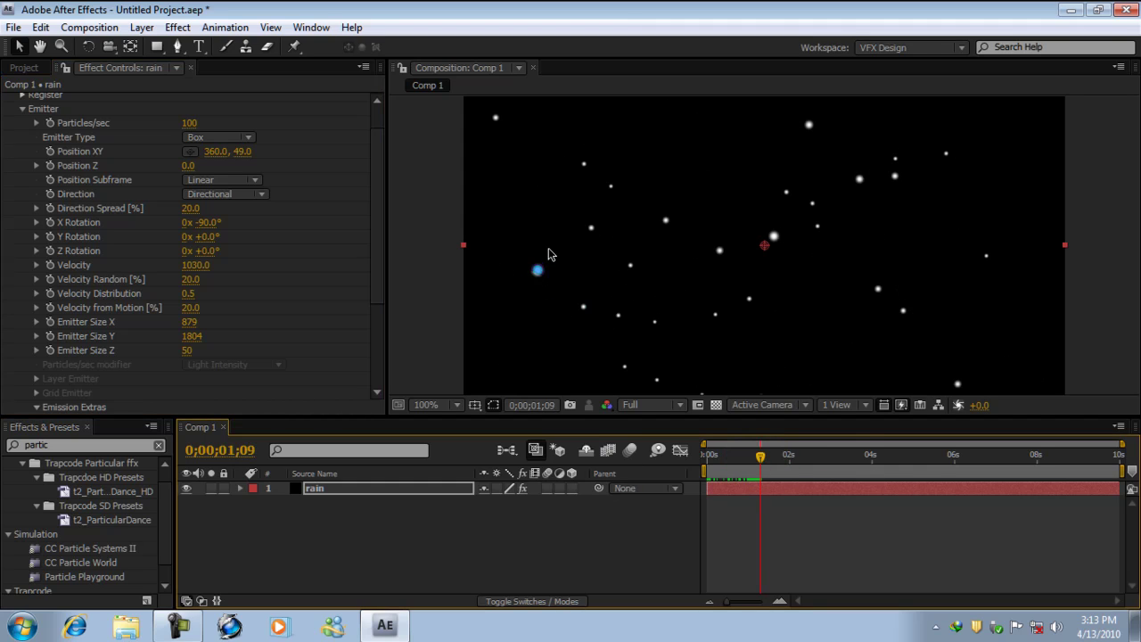
Try the emitter's Velocity Random at 0% and preview the animation.
click(191, 314)
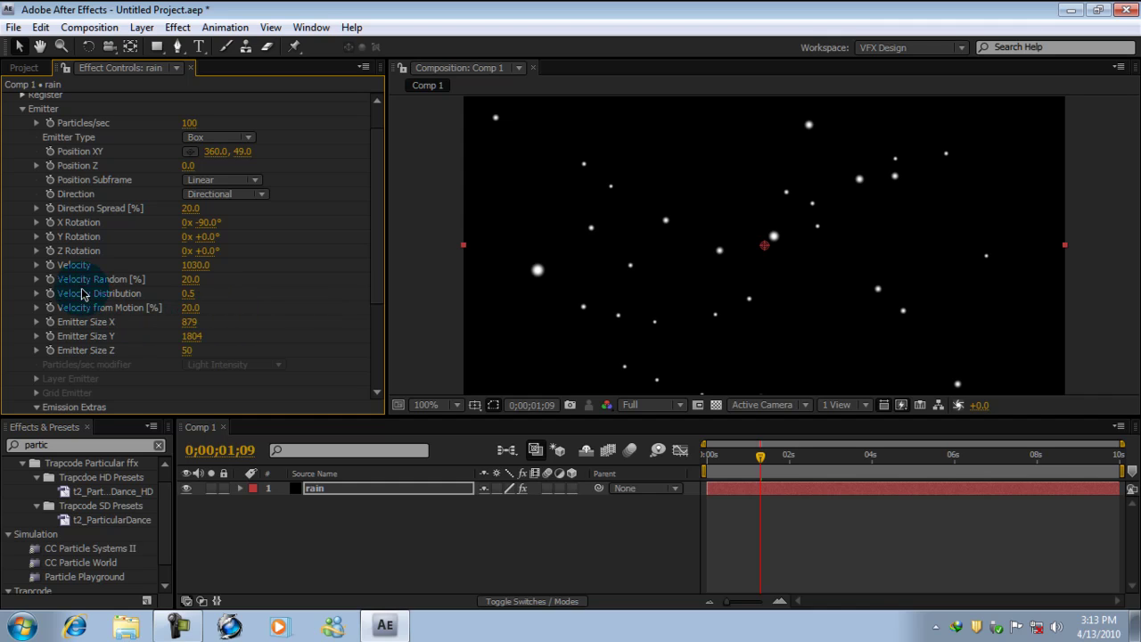
click(190, 279)
text(0)
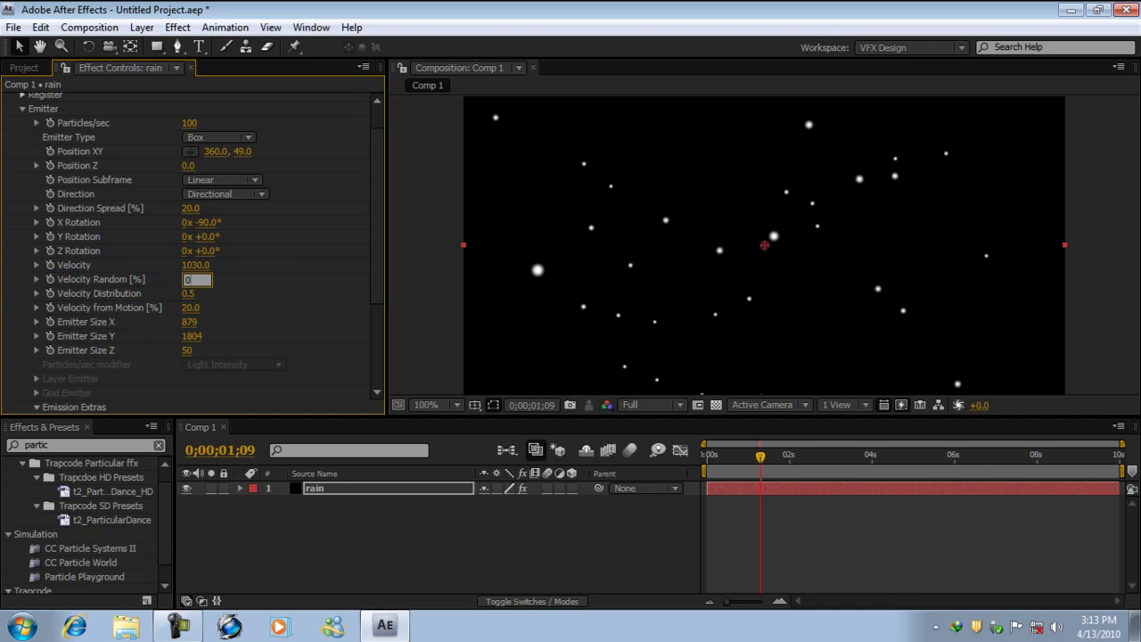
key(Return)
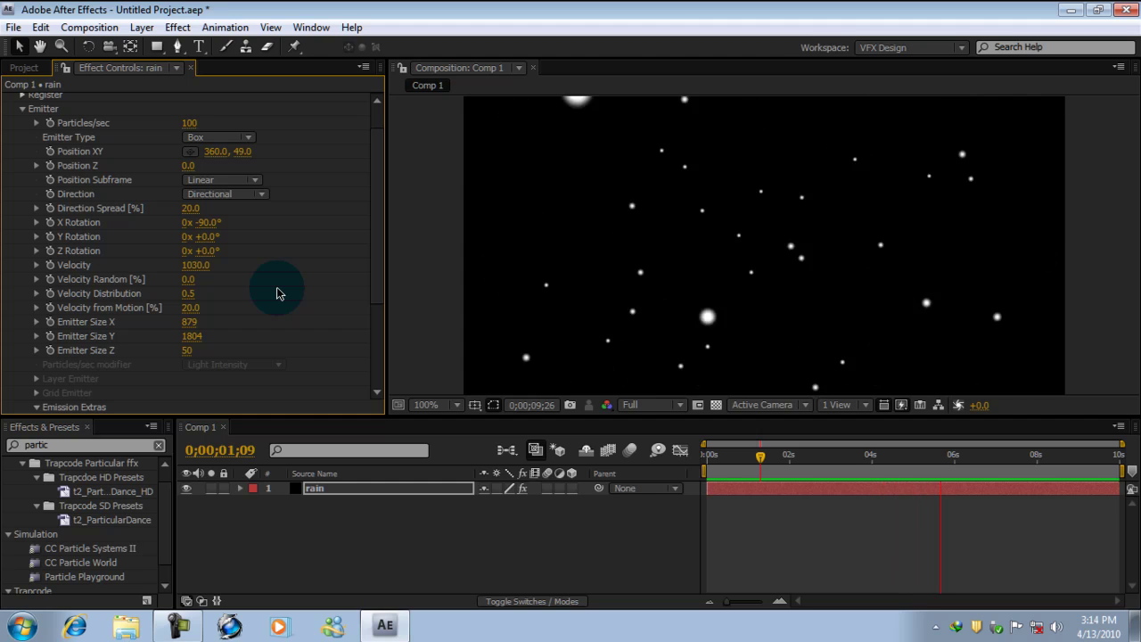
key(space)
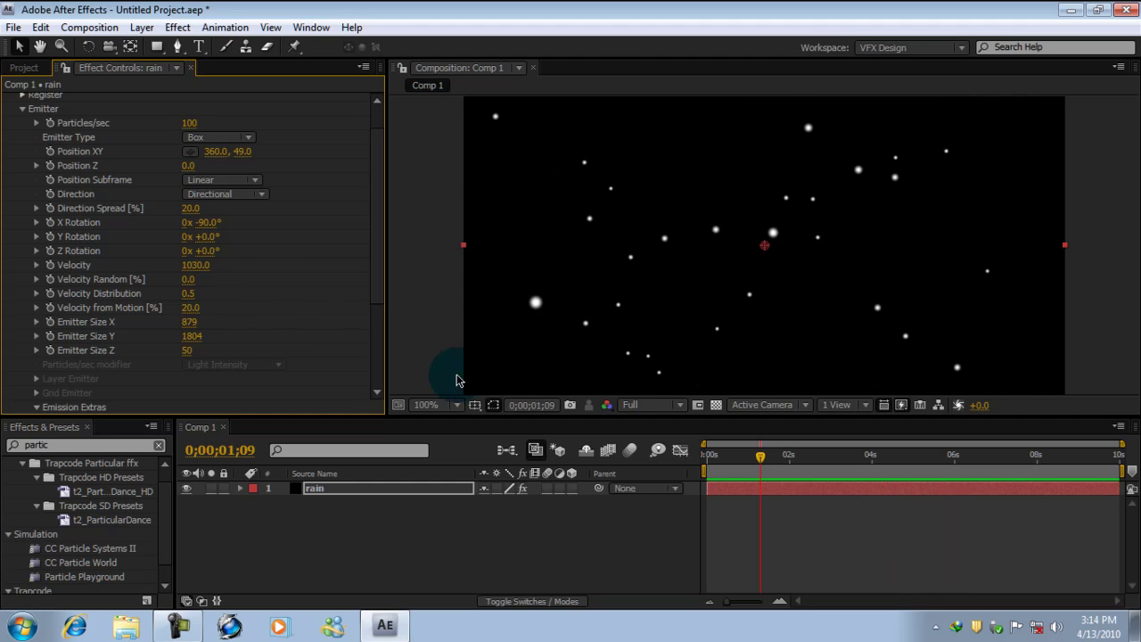
Set the particle Size to 3 in Particular's Particle settings, with the playhead at 0;00;01;08.
mouse_move(758, 461)
mouse_down()
mouse_move(711, 466)
mouse_move(755, 465)
mouse_up()
drag(381, 244, 381, 339)
click(24, 321)
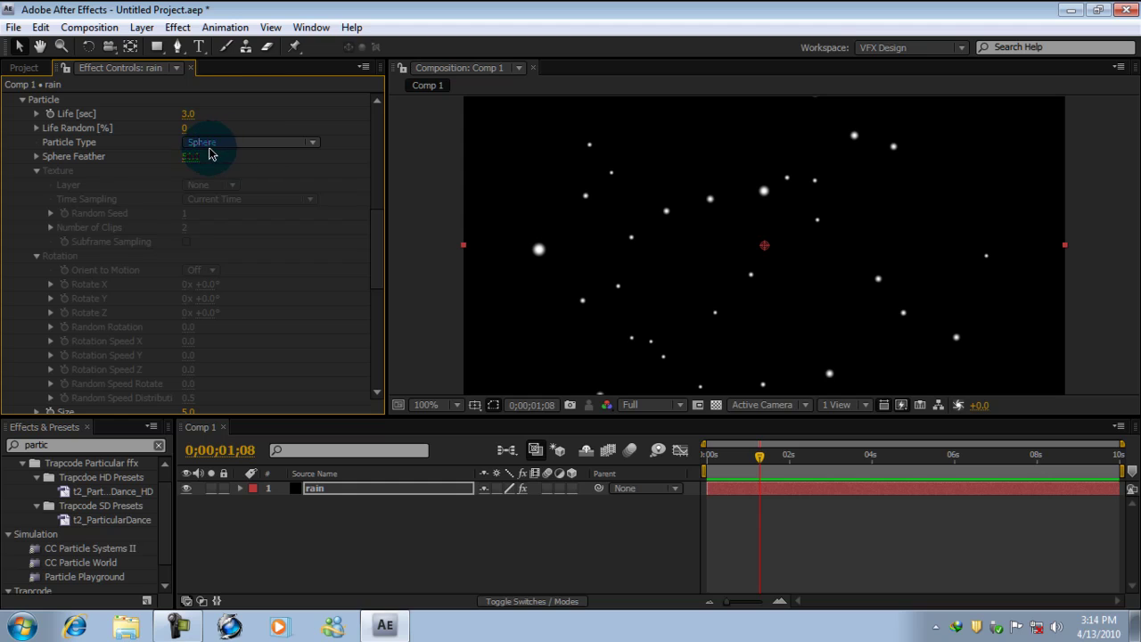
drag(380, 199, 375, 264)
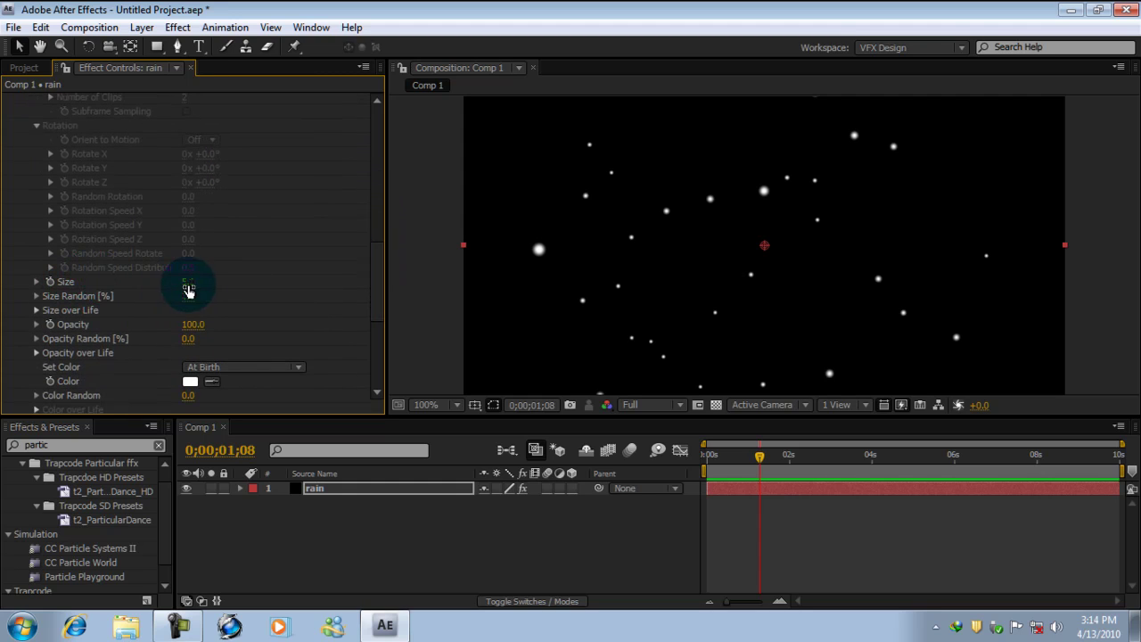
click(187, 283)
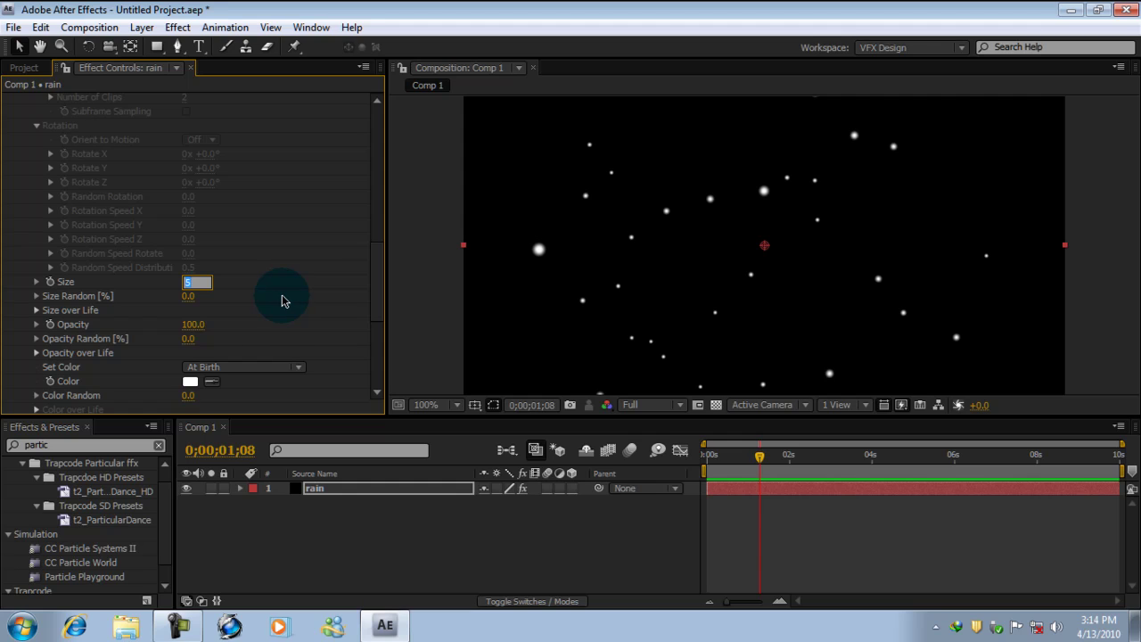
text(3)
key(Return)
scroll(282, 300, down, 4)
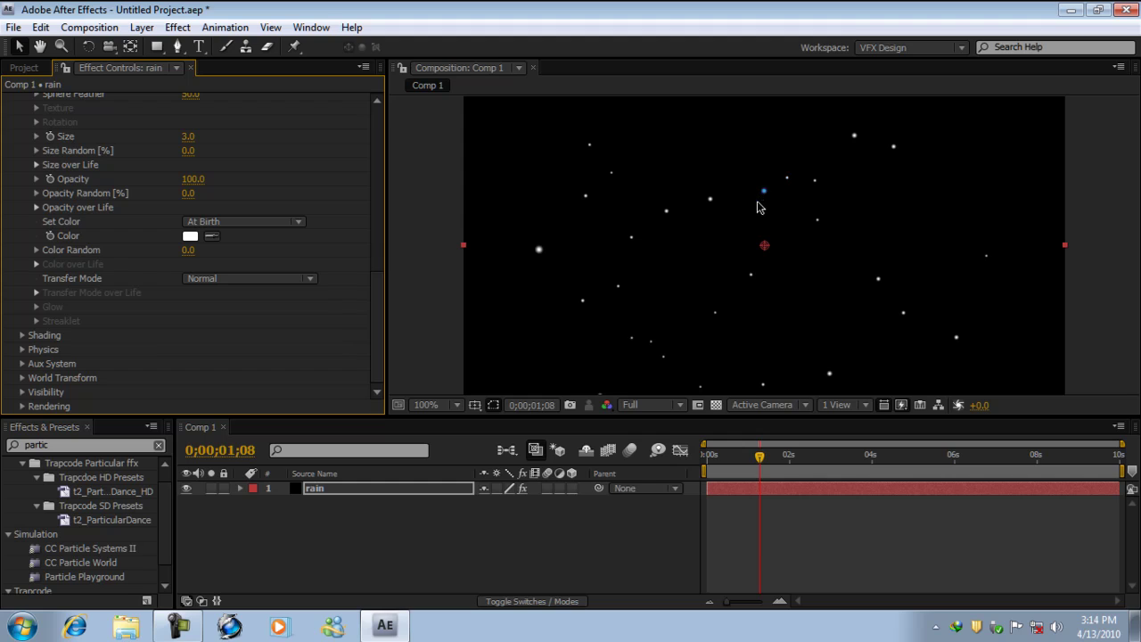
Enable motion blur for the rain layer and the composition, and check the streaks at 0;00;00;14.
click(547, 488)
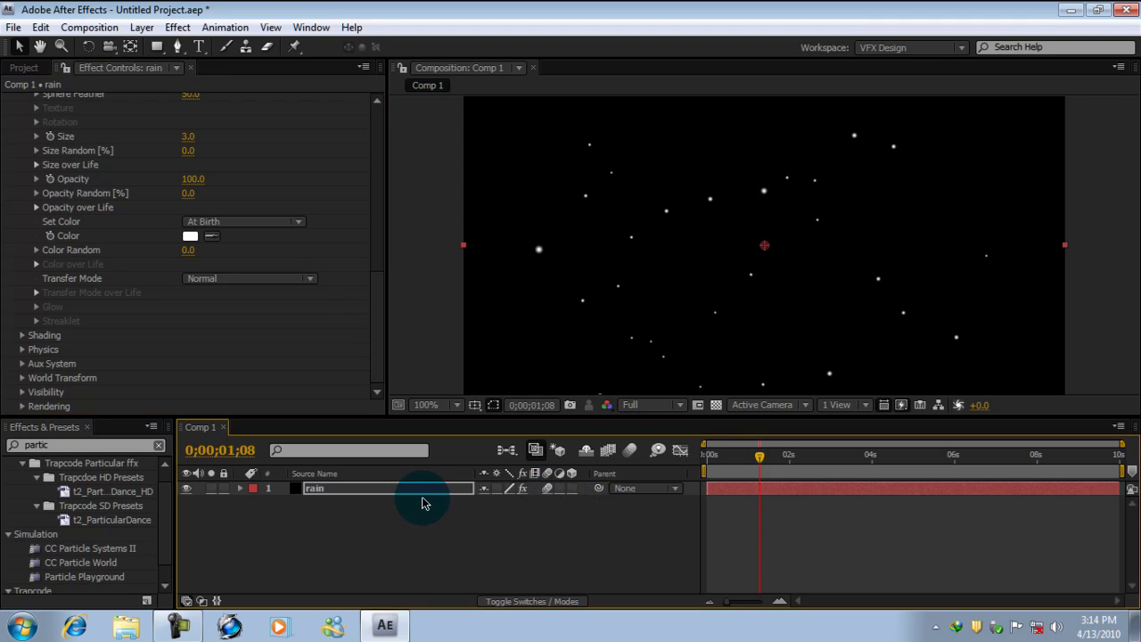
click(633, 452)
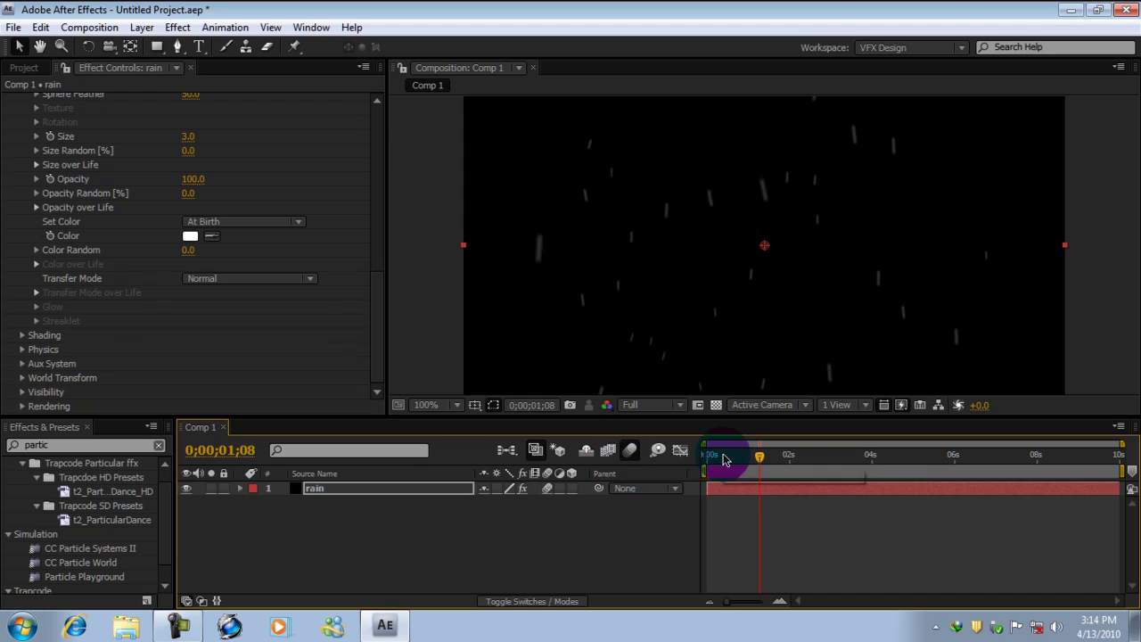
drag(764, 463, 728, 478)
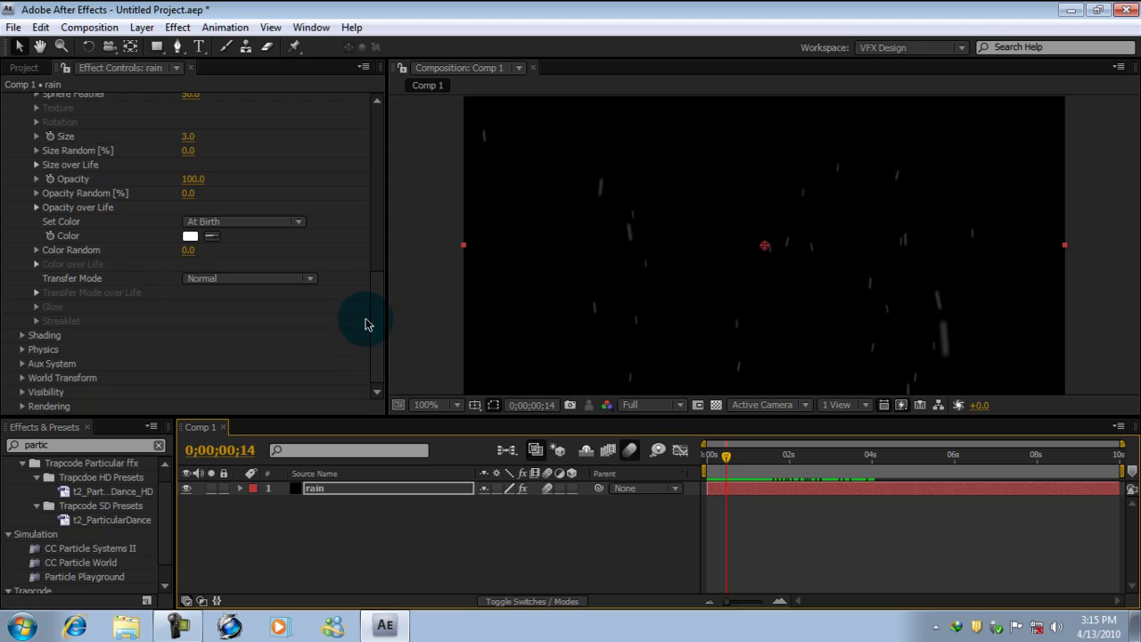
Set the emitter's Y Rotation to 15° and check the slanted rain at 0;00;01;03 and 0;00;00;18.
drag(375, 306, 366, 169)
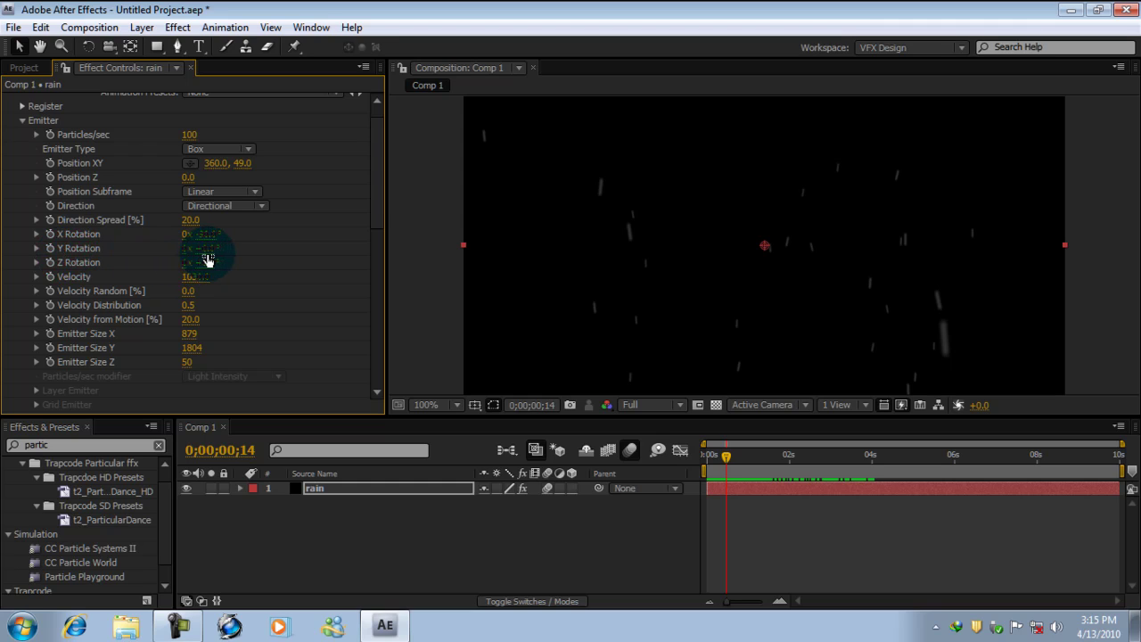
drag(211, 254, 219, 254)
mouse_move(746, 457)
mouse_down()
mouse_move(713, 460)
mouse_move(836, 476)
mouse_move(767, 481)
mouse_move(713, 461)
mouse_move(752, 462)
mouse_up()
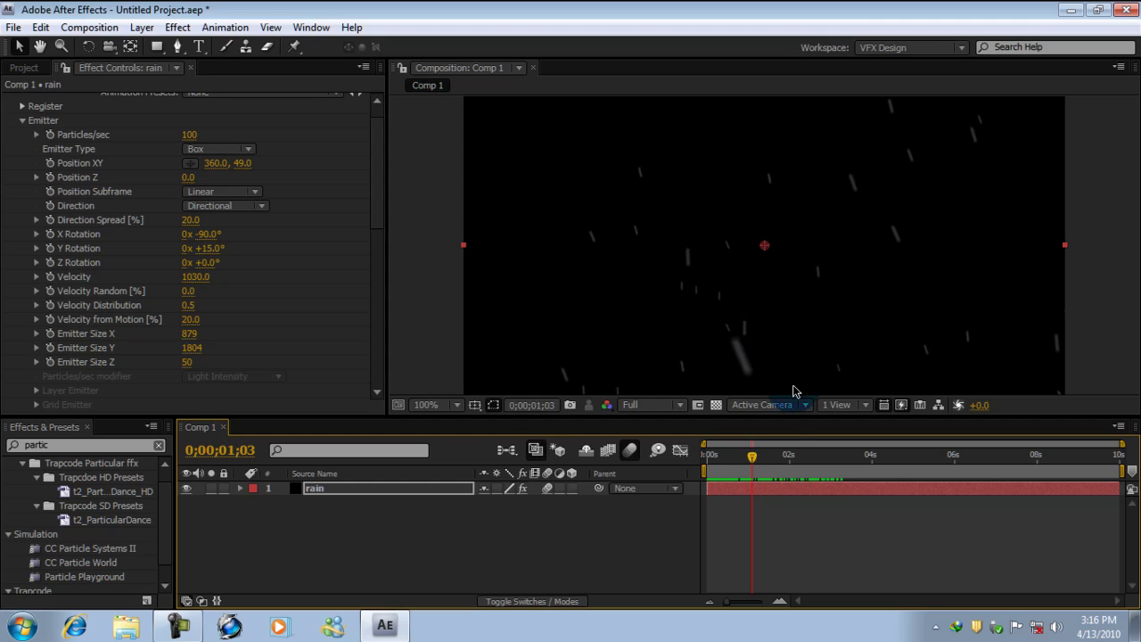
drag(752, 416, 732, 466)
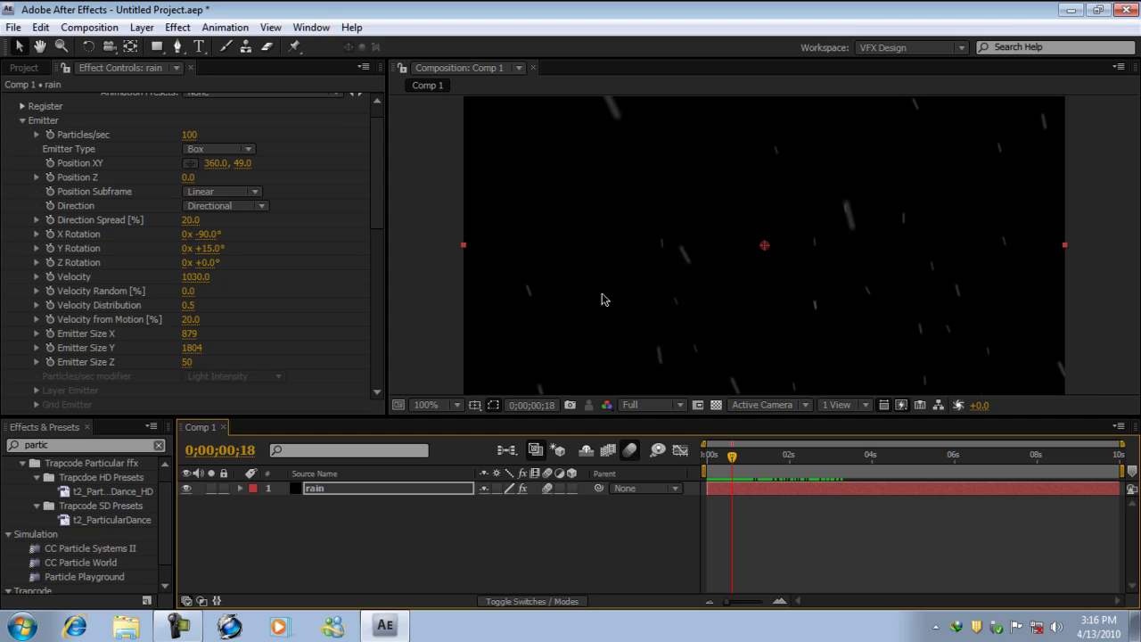
Set the emitter's Direction Spread to 0% and preview the rain from the start of the composition.
click(194, 220)
text(0)
key(Return)
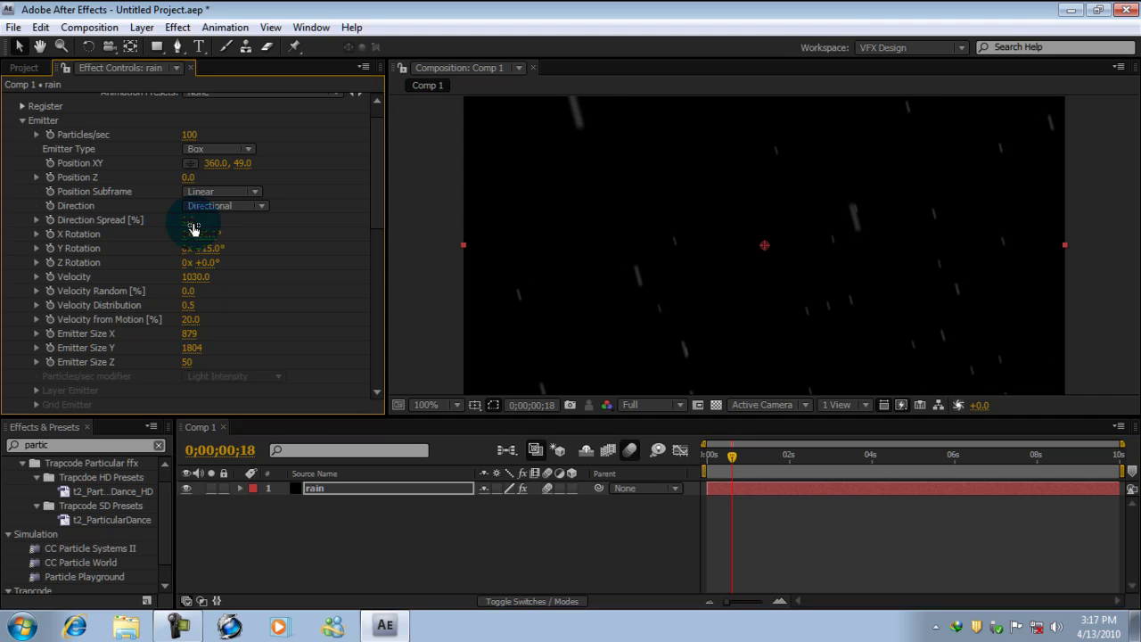
drag(731, 457, 675, 491)
key(space)
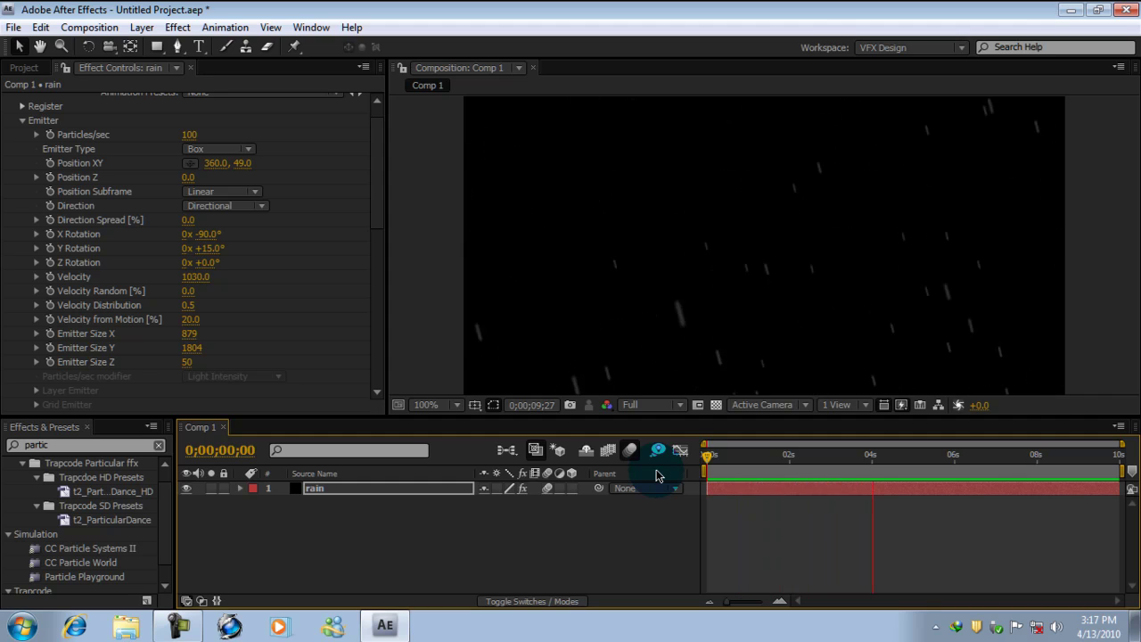
click(657, 469)
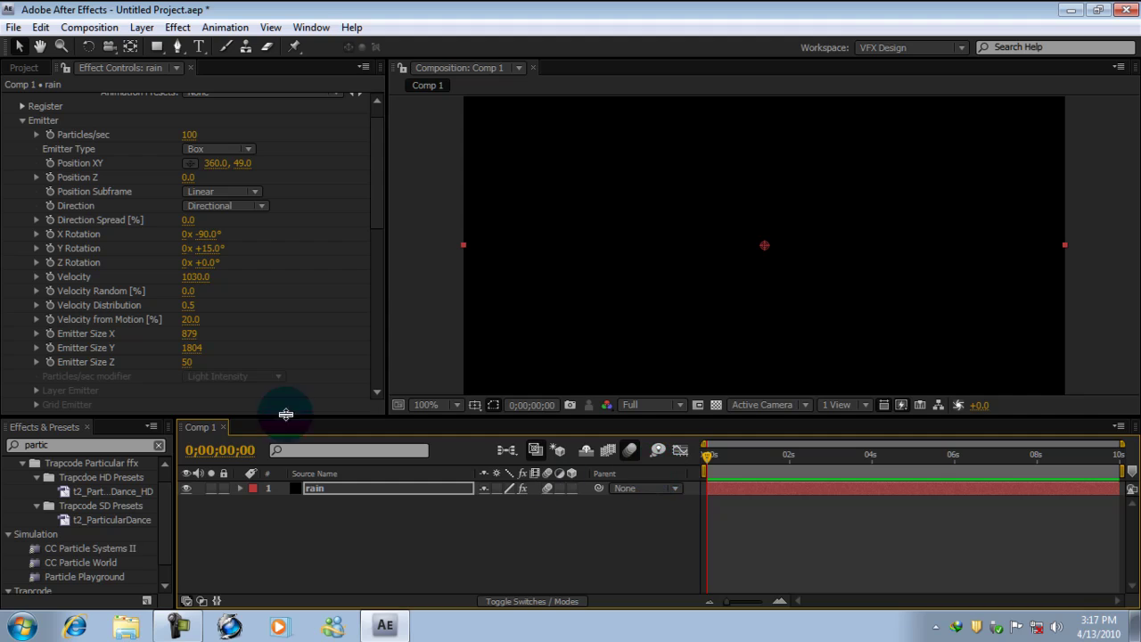
Set the emitter's Velocity Random to 20%.
click(189, 291)
text(20)
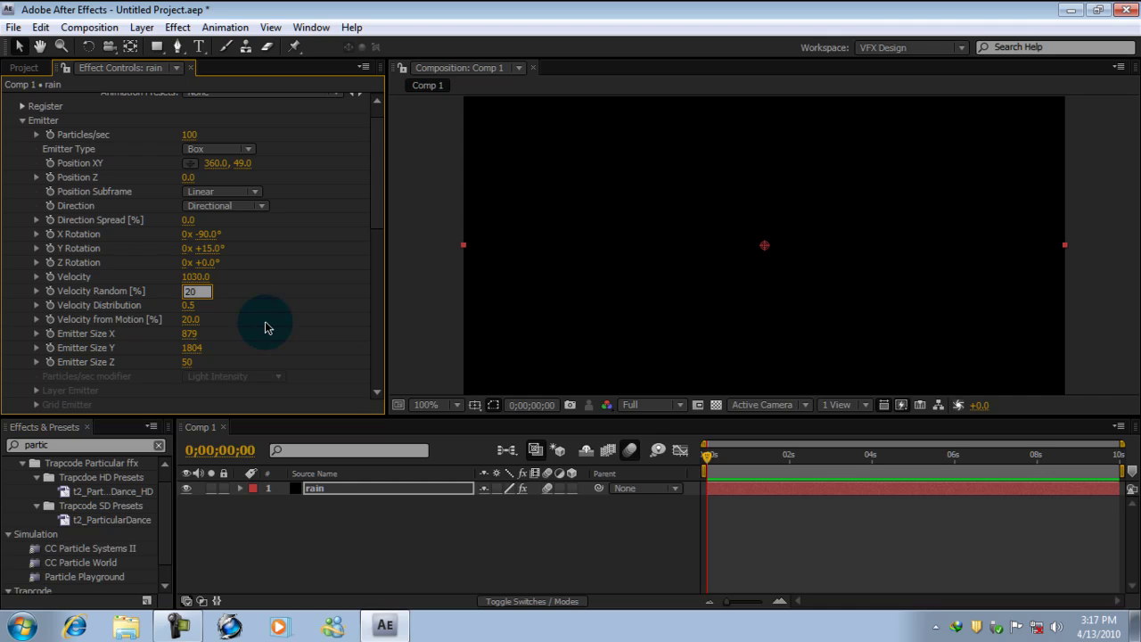
key(Return)
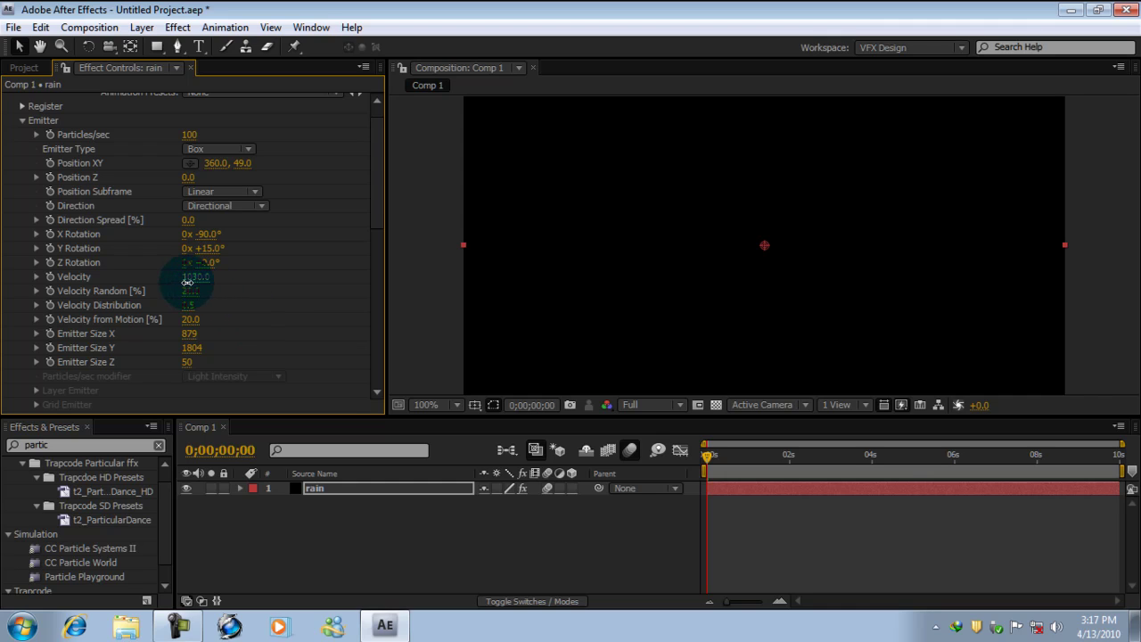
Try an emitter Velocity of 3560 and preview the rain from the start of the composition.
drag(188, 281, 395, 280)
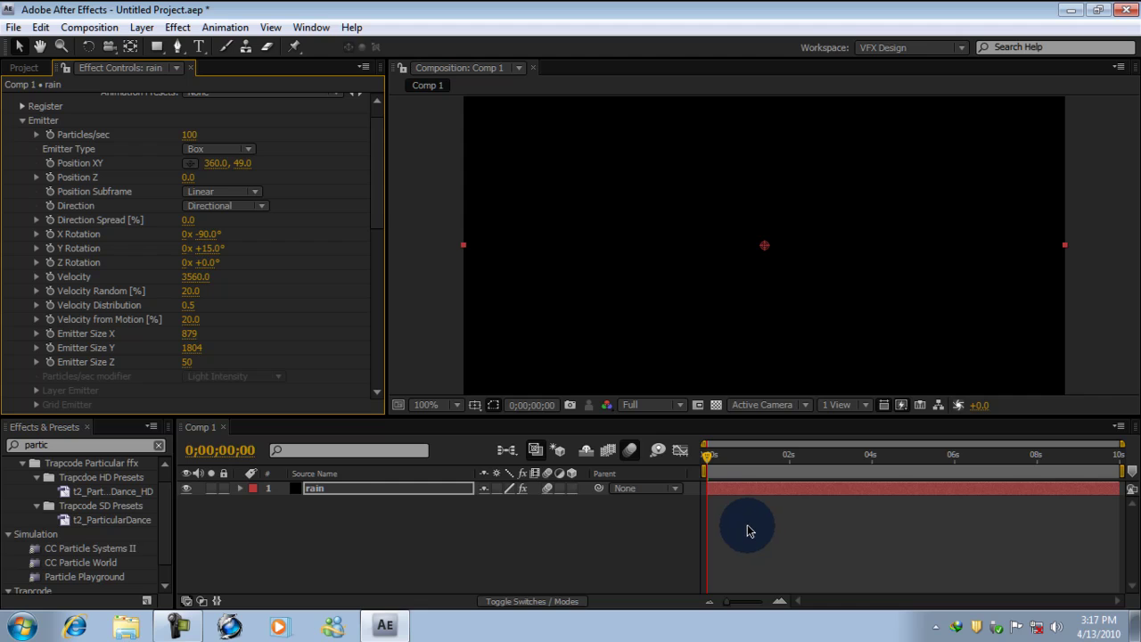
key(space)
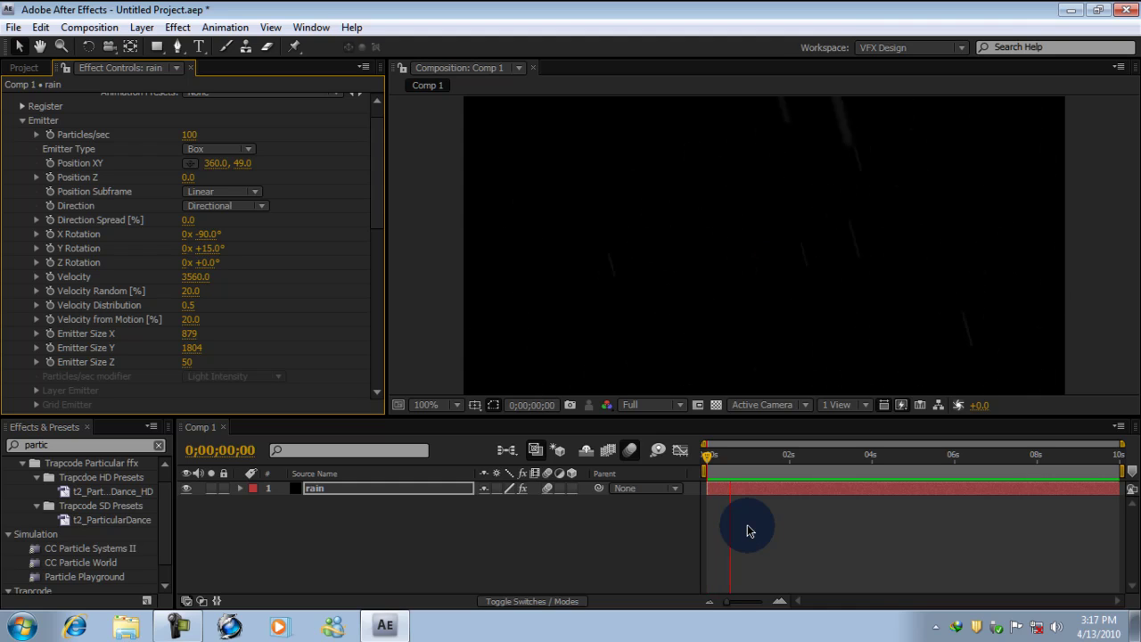
click(749, 530)
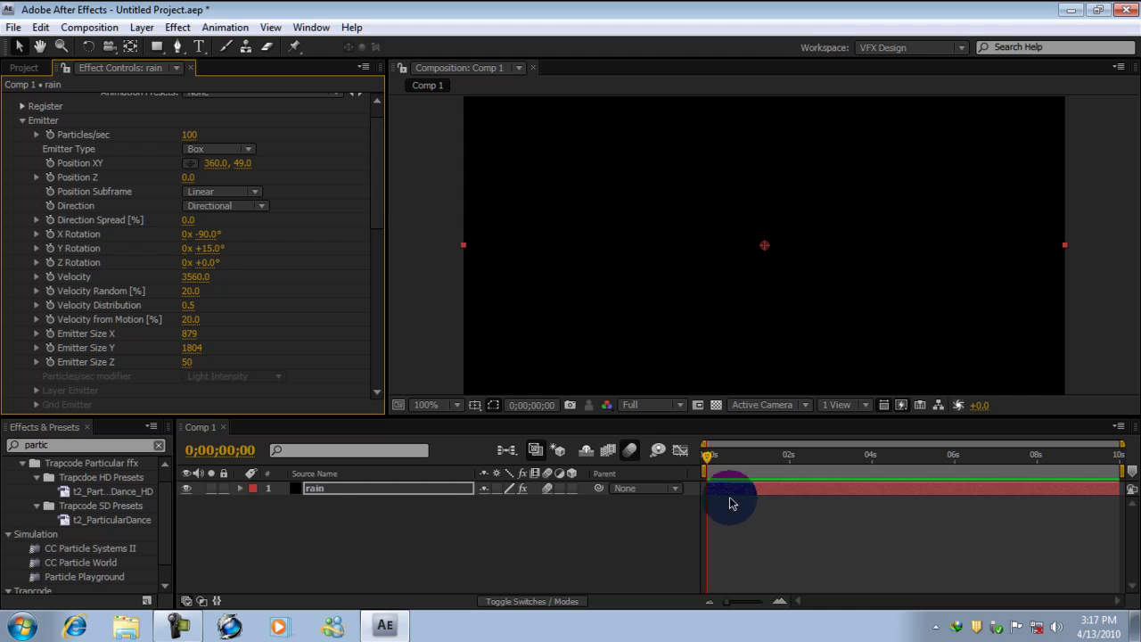
Set the emitter's Velocity to 2120 while viewing 0;00;02;04, and check the rain up to 0;00;02;15.
drag(714, 454, 794, 454)
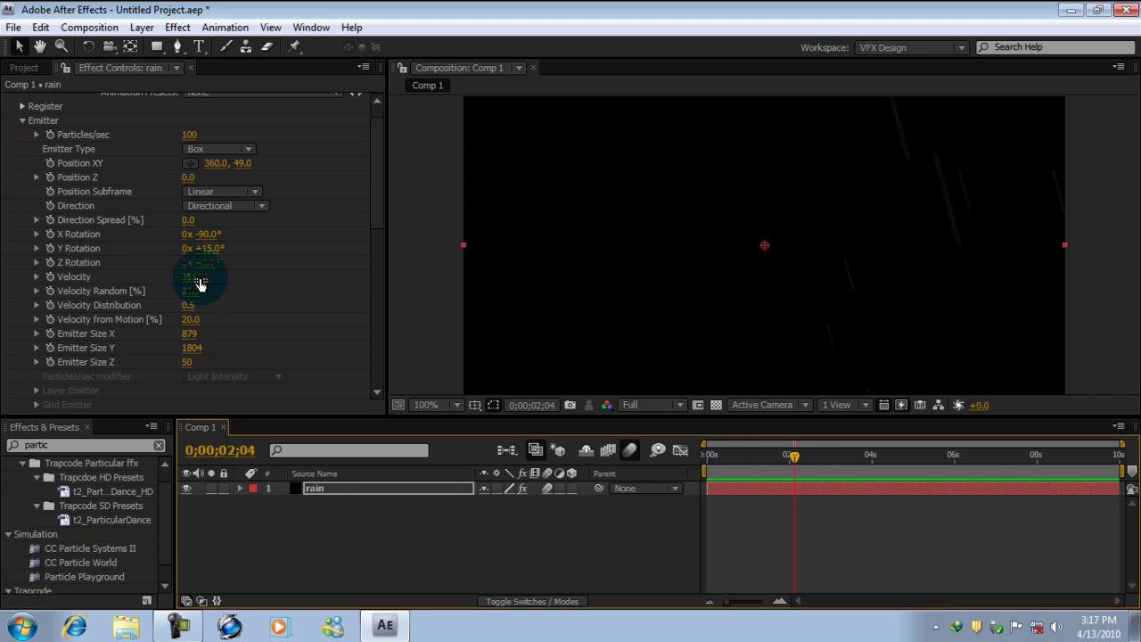
mouse_move(196, 279)
mouse_down()
mouse_move(49, 289)
mouse_move(127, 279)
mouse_move(87, 282)
mouse_up()
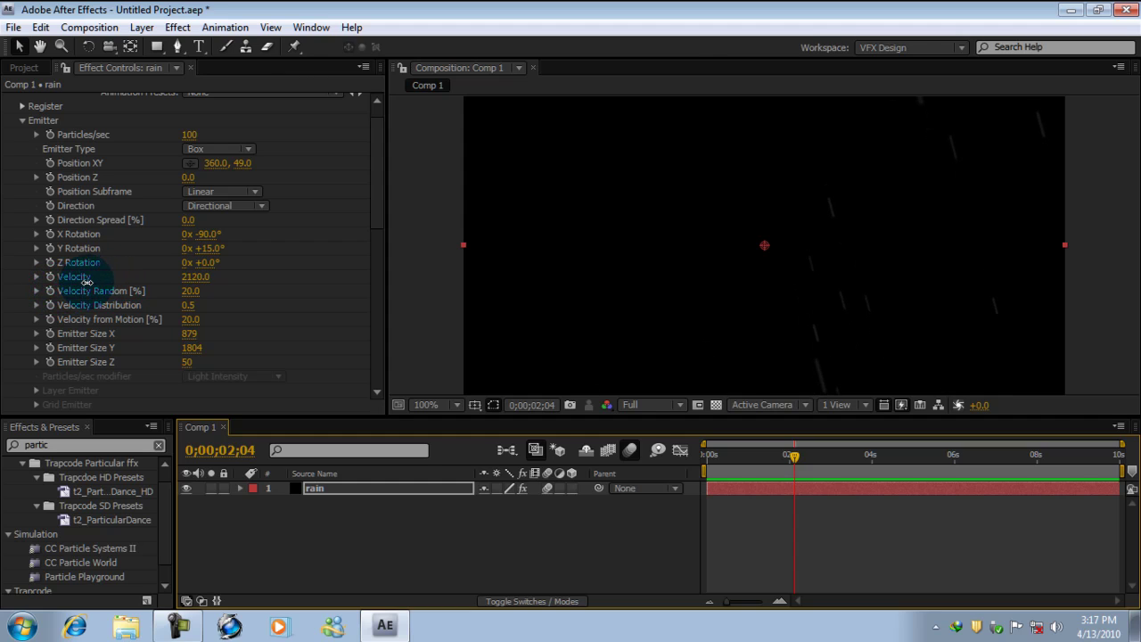
drag(795, 458, 813, 477)
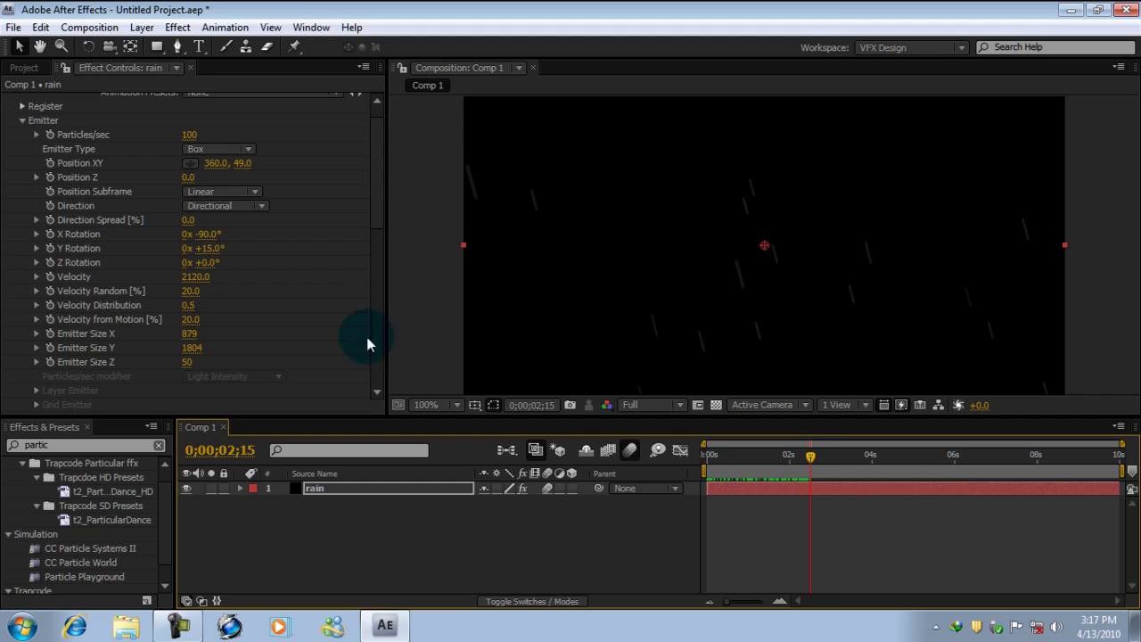
Set the emitter's Particles/sec to 300 and run a RAM preview of the rain from the start of the composition.
click(191, 135)
text(300)
key(Return)
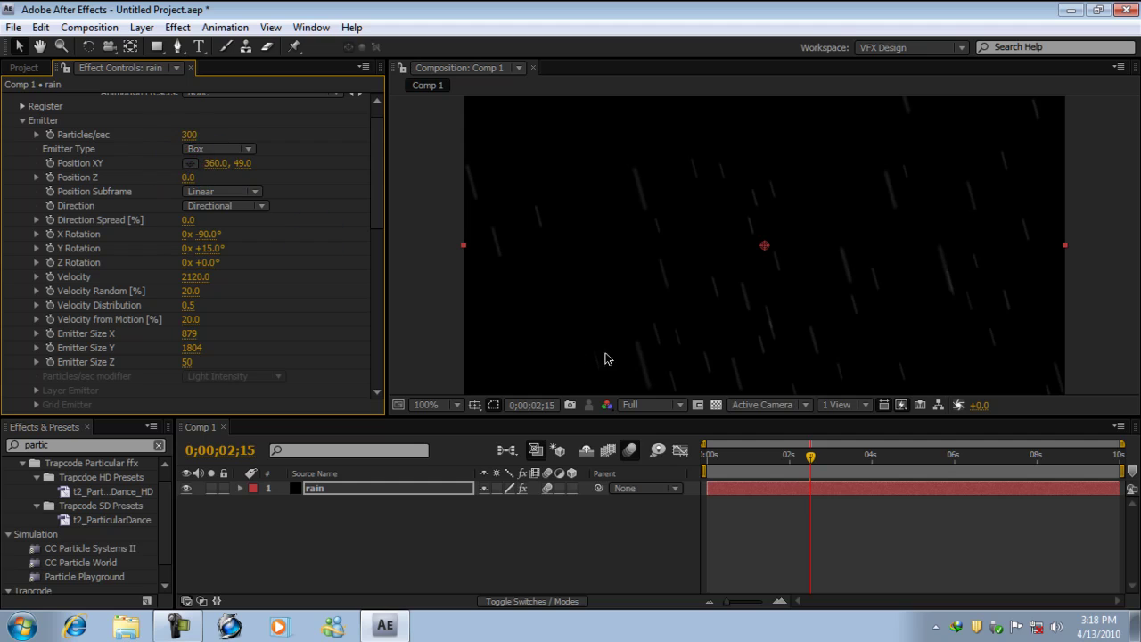
drag(818, 461, 681, 475)
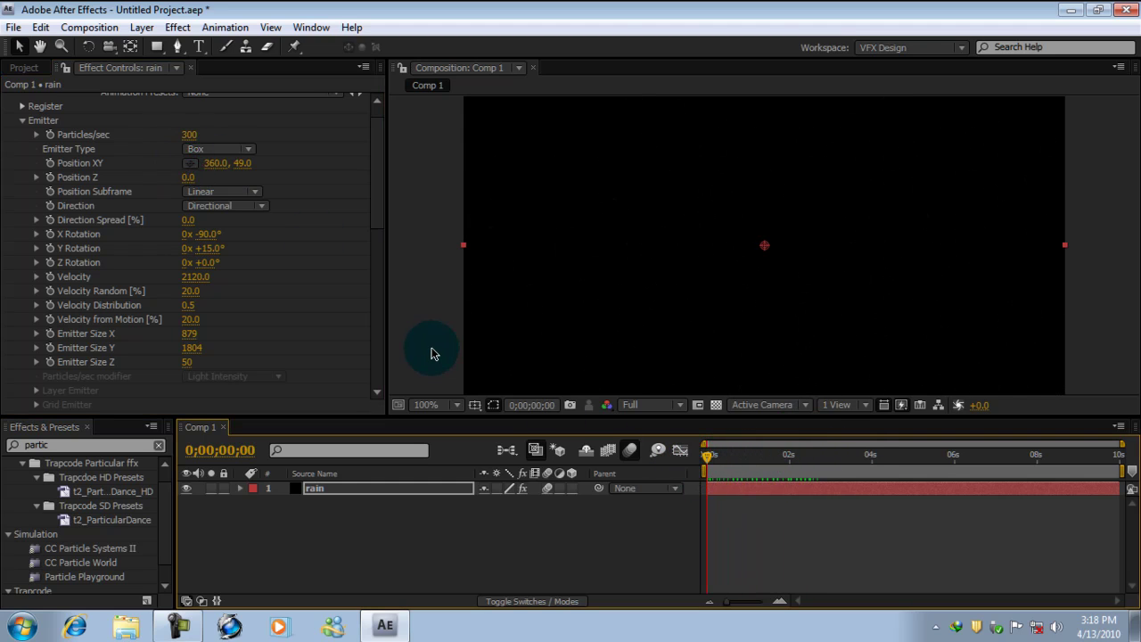
key(KP_0)
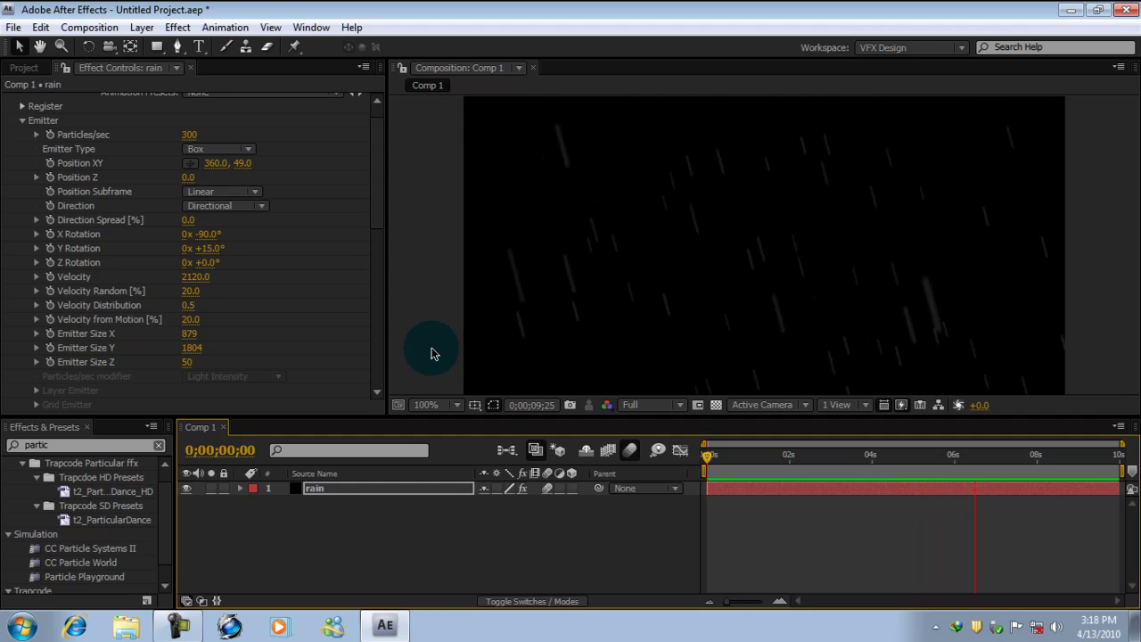
key(space)
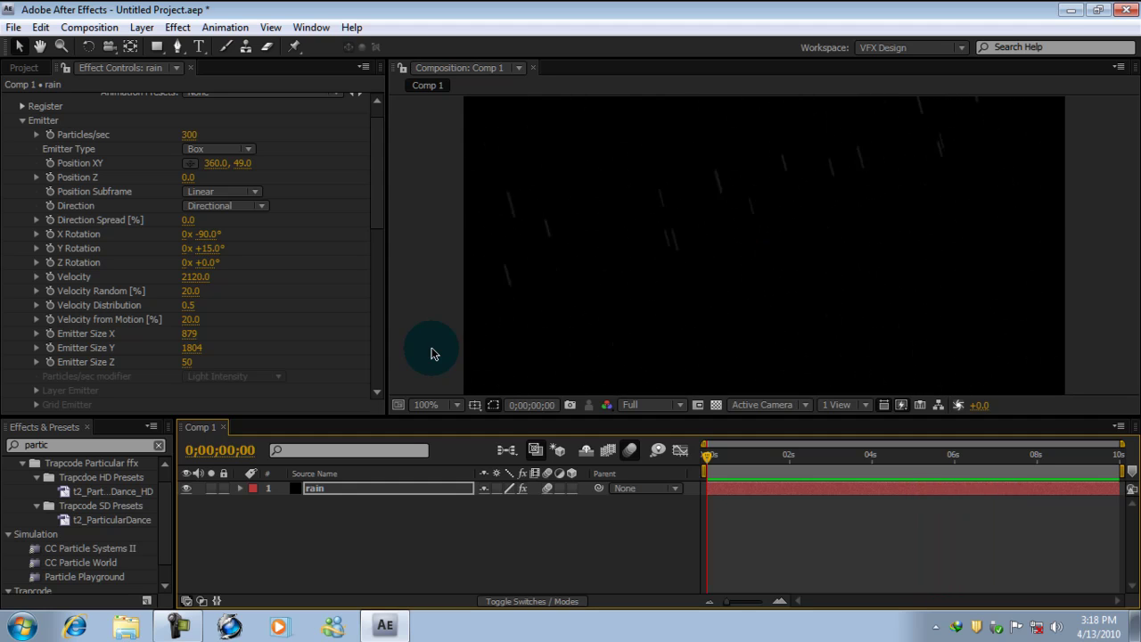